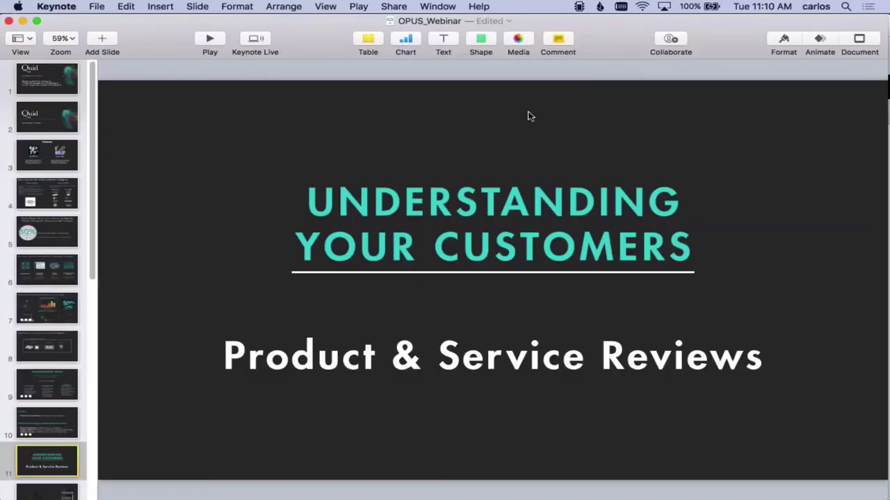
# Switch to the Nissan dealership_data workbook in Excel and examine the individual reviews in rows 2 through 8
pyautogui.hotkey('ctrl', 'Up')
pyautogui.click(497, 48)
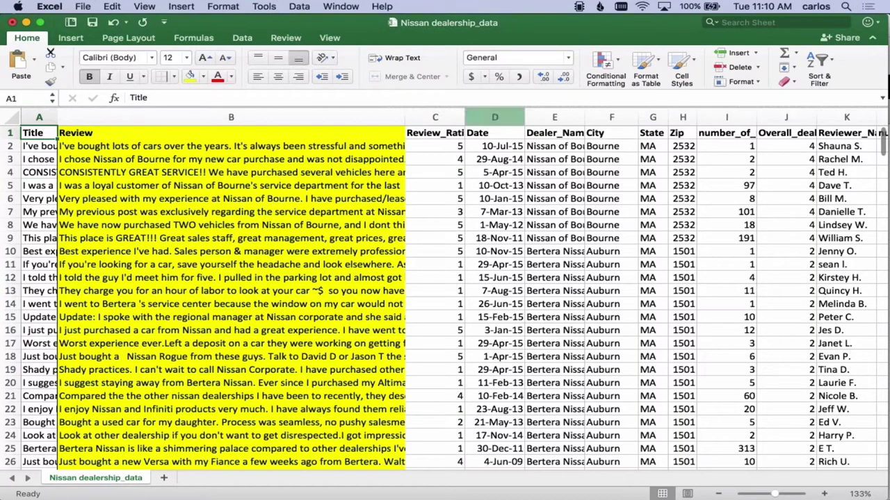
pyautogui.click(12, 146)
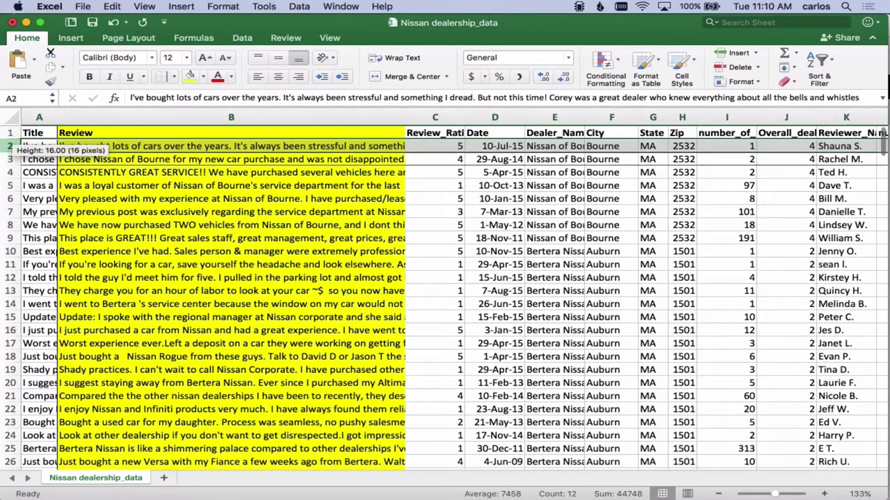
pyautogui.click(11, 159)
pyautogui.click(11, 172)
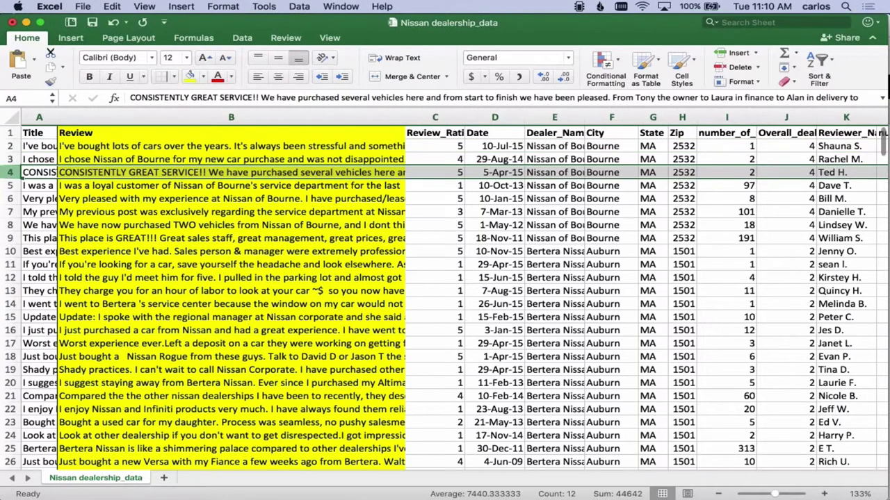
pyautogui.click(10, 186)
pyautogui.click(9, 198)
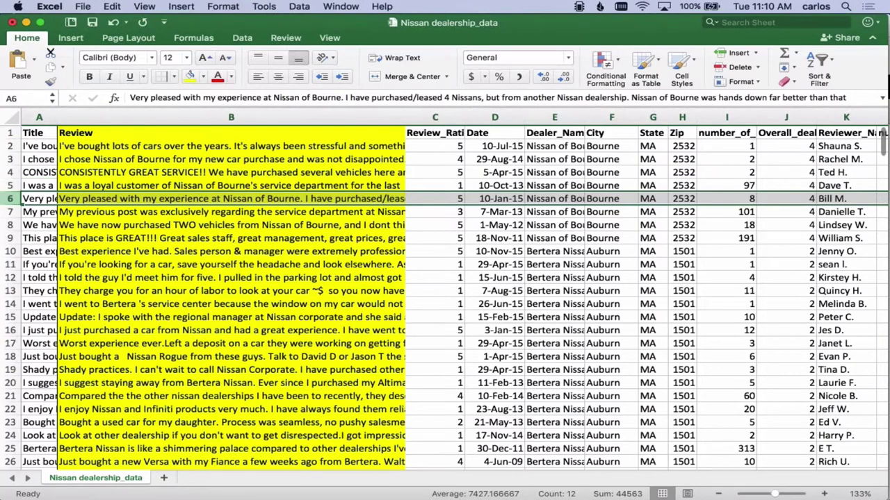
pyautogui.click(10, 211)
pyautogui.click(10, 225)
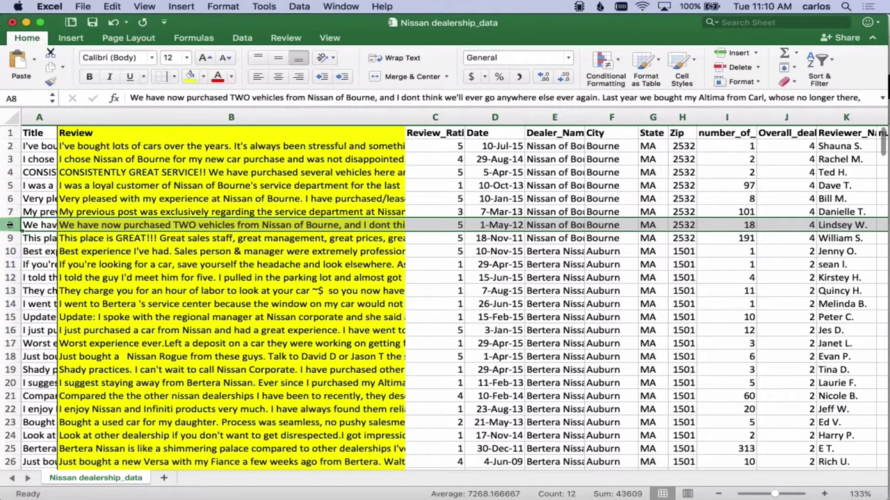
# Examine the Title, Review, Review_Rating and Date columns and the dealer name and location columns of the dealership data
pyautogui.click(39, 117)
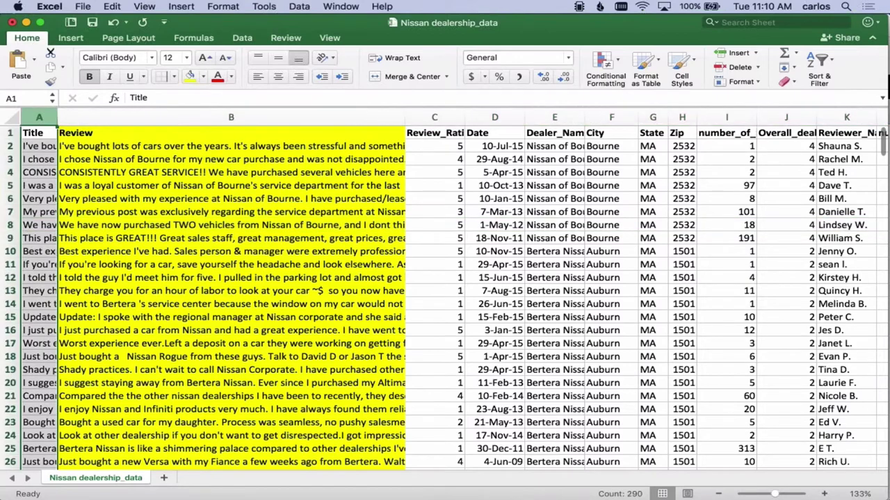
pyautogui.moveTo(39, 117); pyautogui.dragTo(144, 118)
pyautogui.click(145, 117)
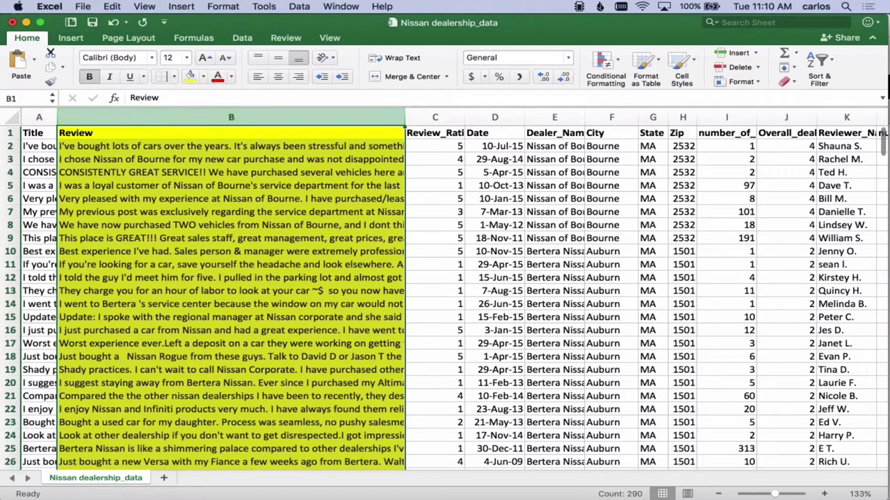
pyautogui.click(432, 117)
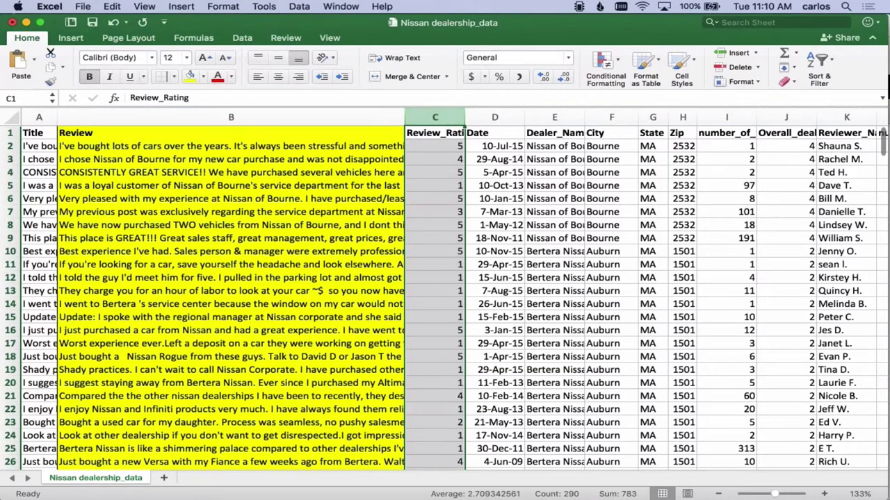
pyautogui.click(489, 117)
pyautogui.moveTo(549, 117); pyautogui.dragTo(678, 117)
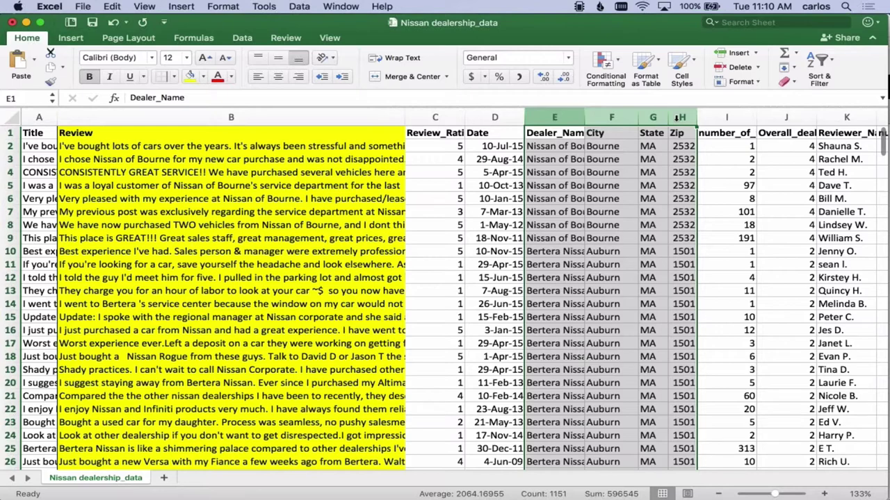
pyautogui.click(39, 117)
pyautogui.click(68, 120)
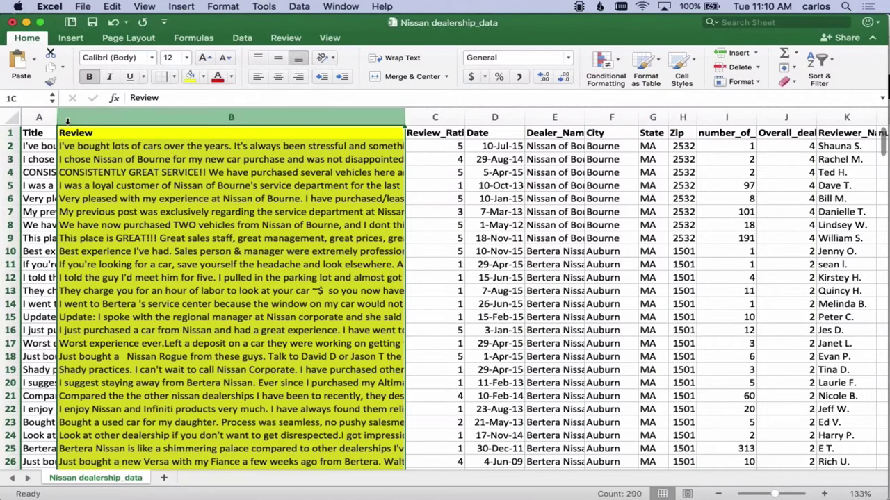
pyautogui.click(34, 132)
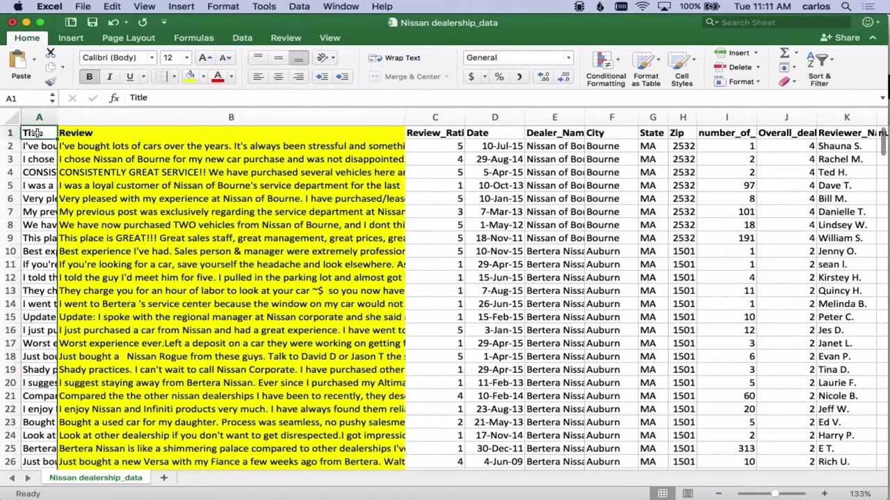
# Switch to Quid in Chrome and open the data upload page for the 161213_OPUS WEBINAR project
pyautogui.hotkey('ctrl', 'Up')
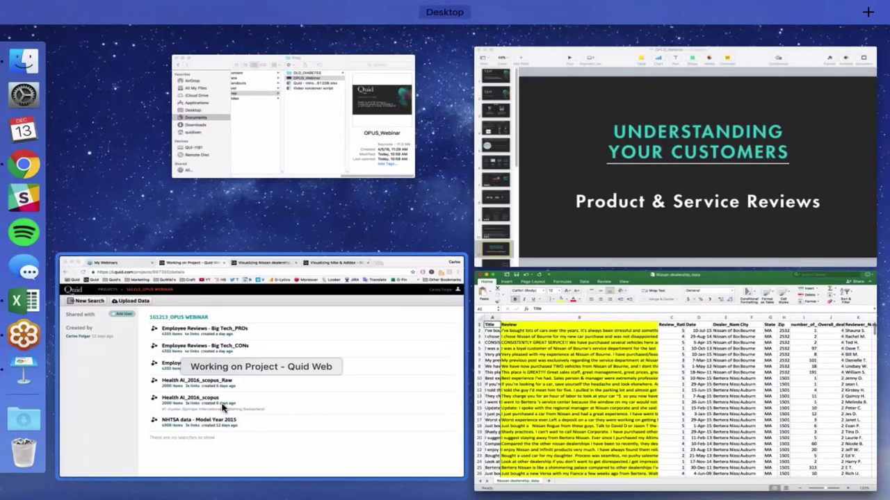
pyautogui.click(225, 405)
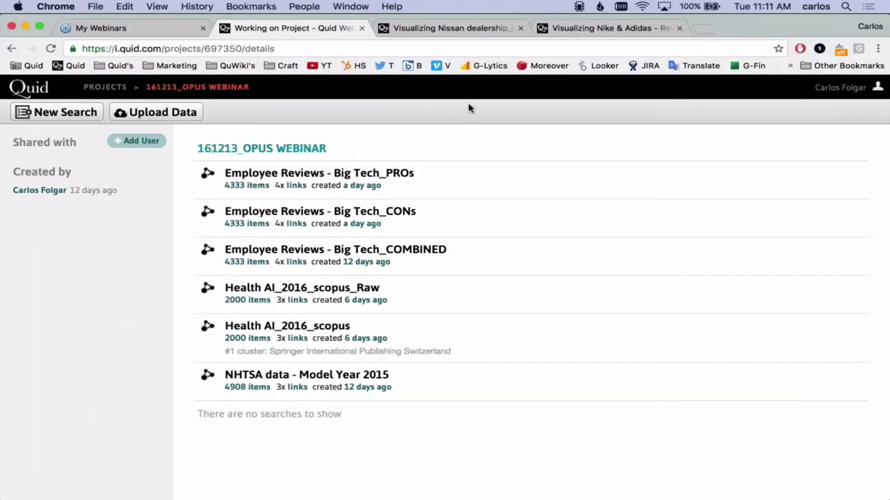
pyautogui.press('ctrl+super+f')
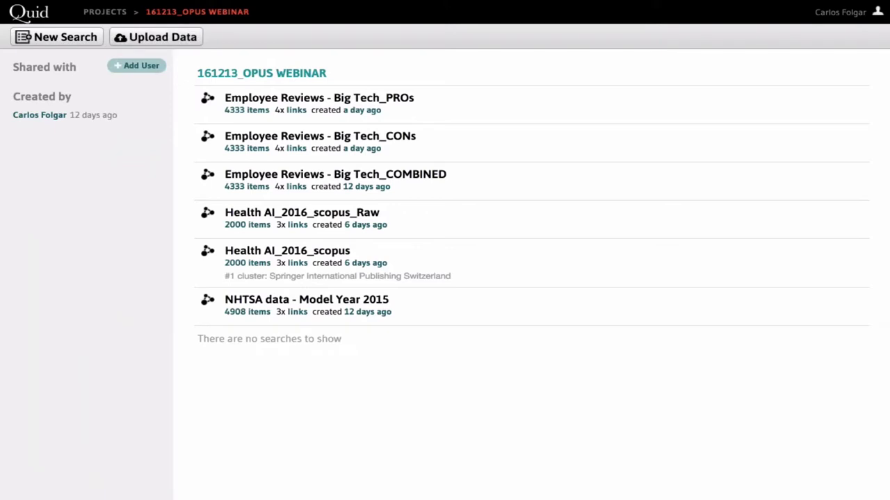
pyautogui.click(152, 41)
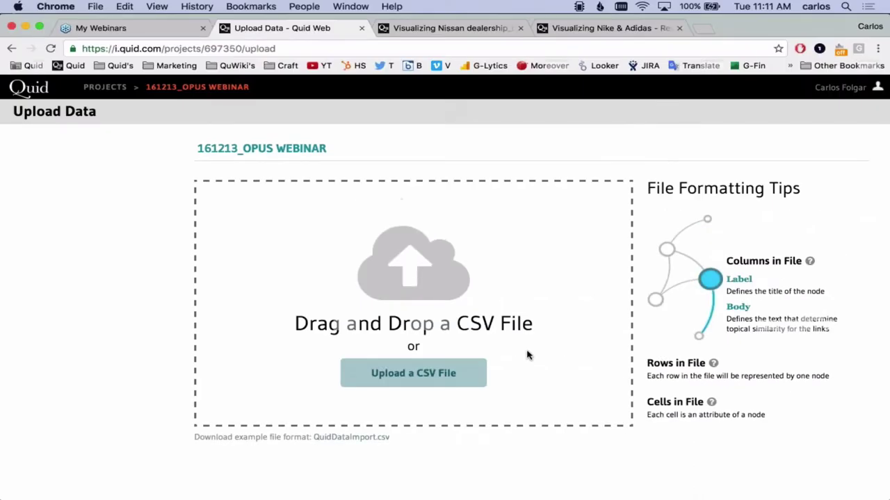
# Upload the Nissan dealership_data file from the Data folder in Finder to the Quid project
pyautogui.hotkey('ctrl', 'Up')
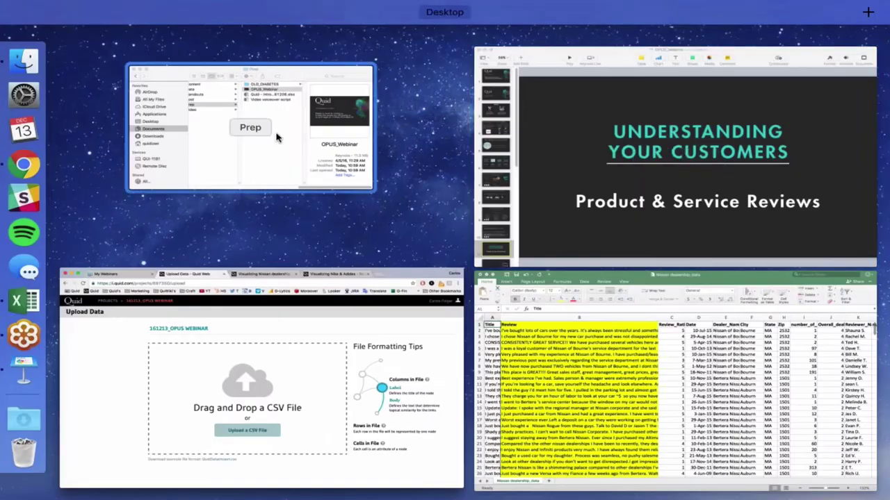
pyautogui.click(278, 135)
pyautogui.click(322, 79)
pyautogui.click(317, 64)
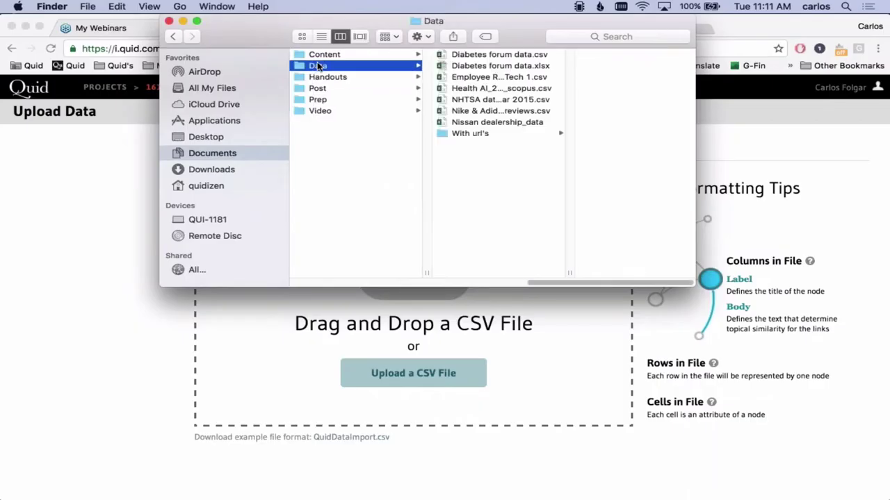
pyautogui.moveTo(492, 121); pyautogui.dragTo(397, 354)
pyautogui.click(67, 269)
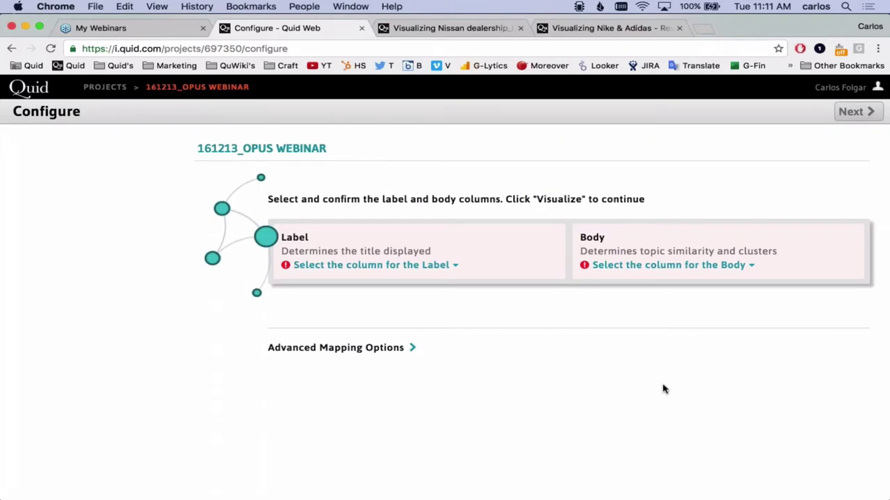
# Switch to the OPUS_Webinar presentation in Keynote and present slide 12, examining how a node shows its label and body
pyautogui.press('ctrl+super+f')
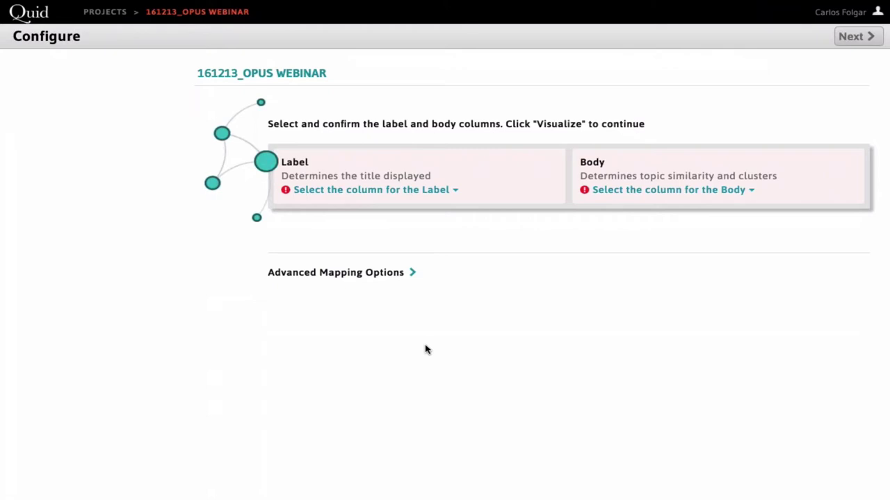
pyautogui.press('ctrl+super+f')
pyautogui.hotkey('ctrl', 'Up')
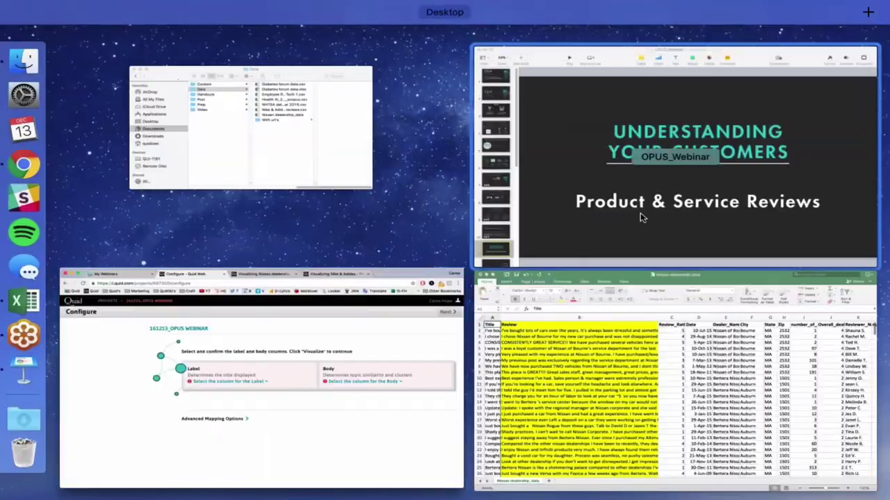
pyautogui.click(640, 215)
pyautogui.scroll(-4, 47, 401)
pyautogui.click(46, 400)
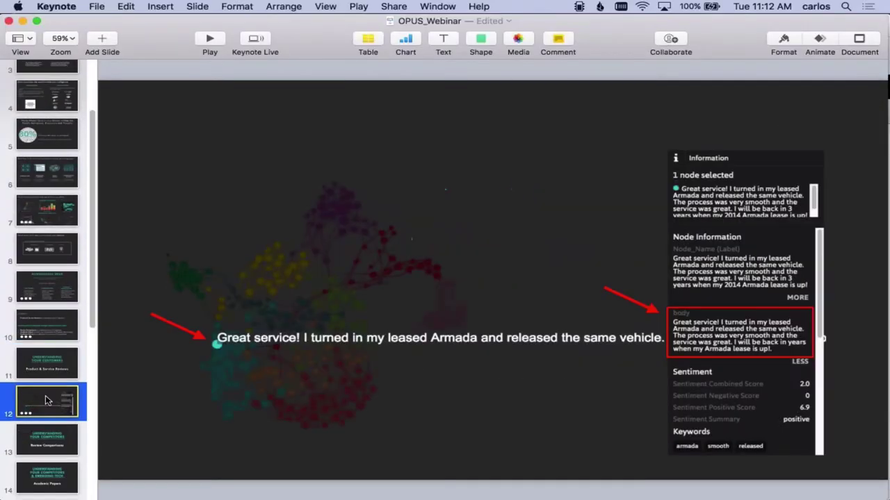
pyautogui.click(210, 39)
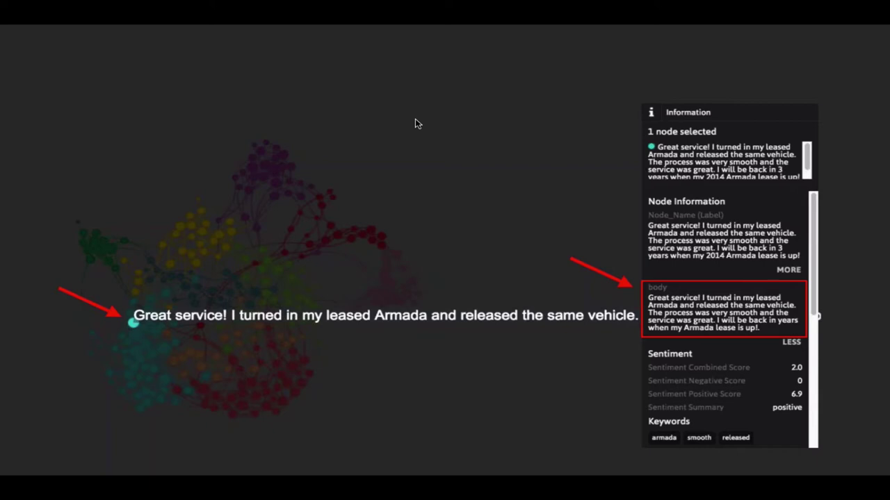
pyautogui.press('Escape')
# Return to the Quid configuration page in Chrome and assign the Title column as the Label
pyautogui.hotkey('ctrl', 'Up')
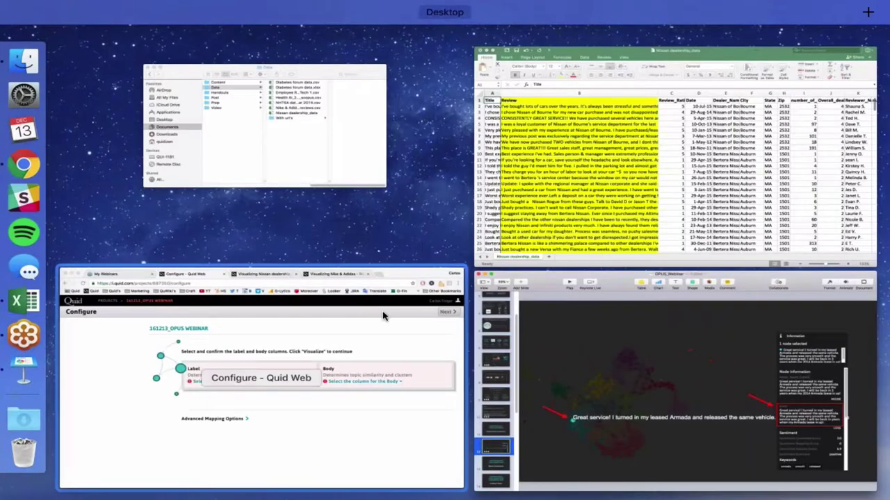
pyautogui.click(208, 368)
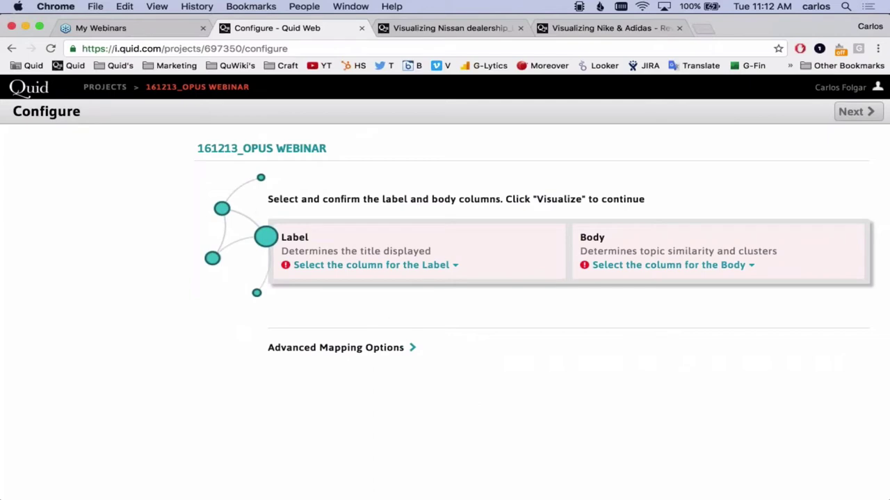
pyautogui.press('ctrl+super+f')
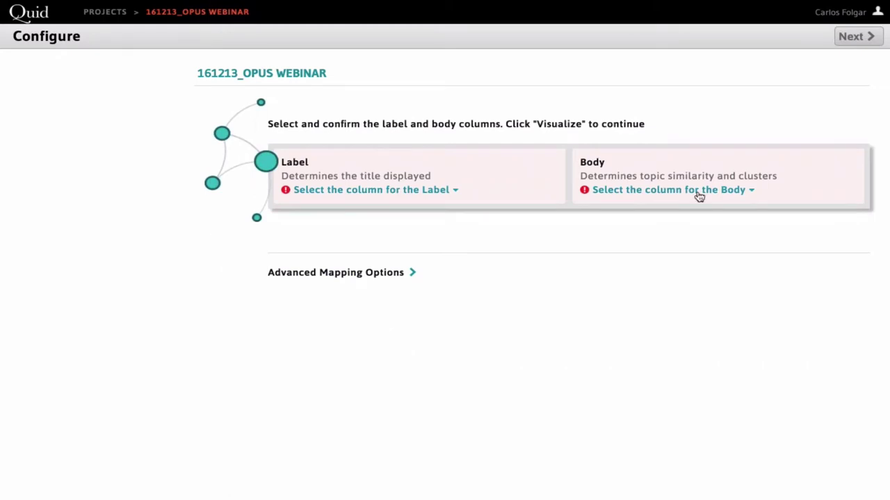
pyautogui.click(413, 191)
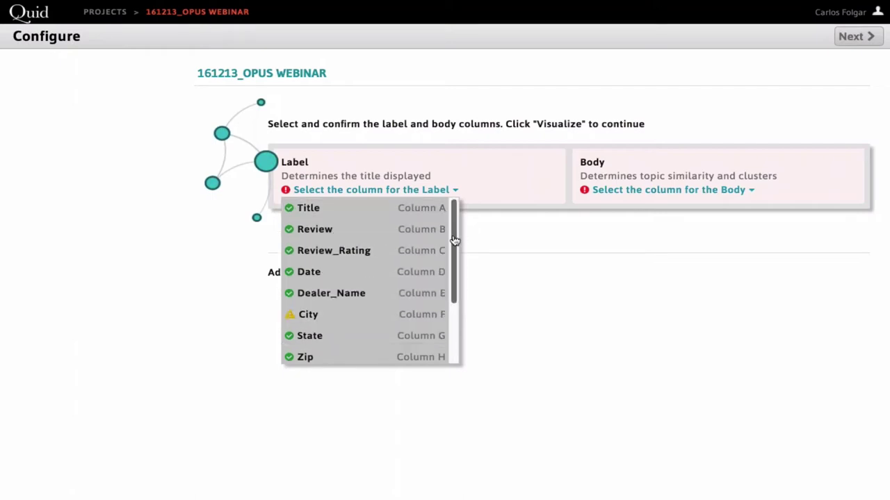
pyautogui.moveTo(452, 248); pyautogui.dragTo(453, 229)
pyautogui.click(306, 210)
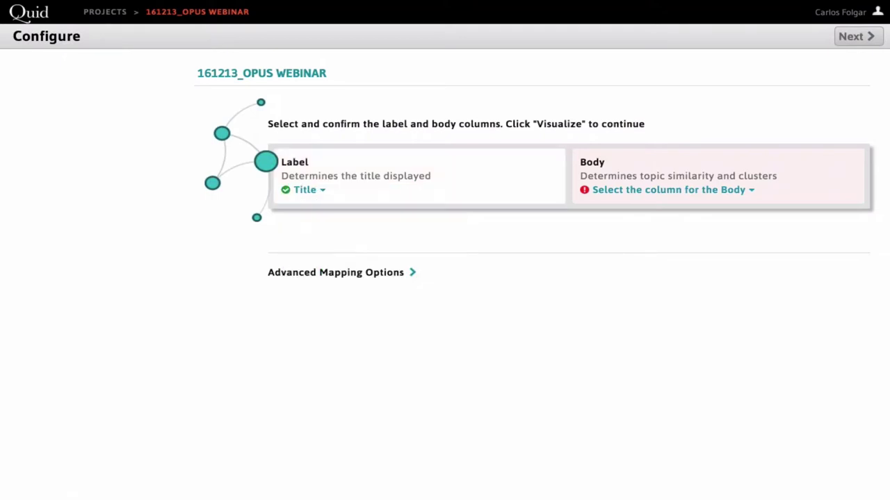
# Assign the Review column as the Body and continue to the industry and data type options
pyautogui.click(691, 193)
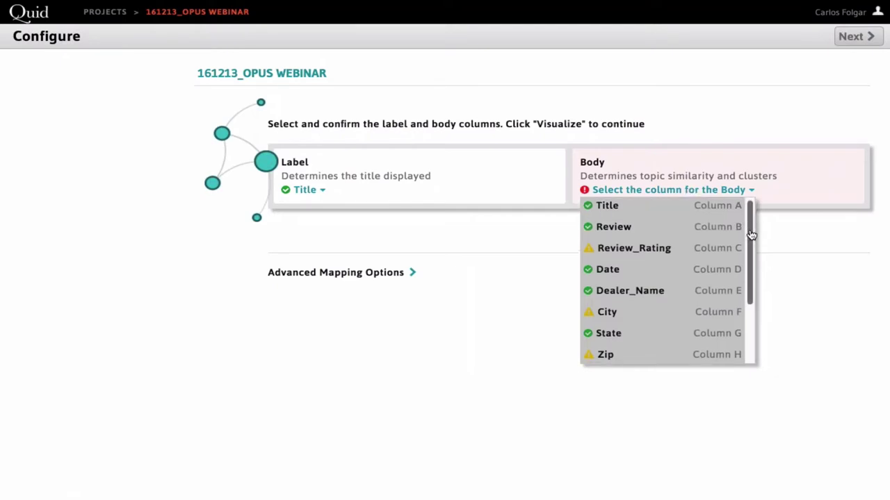
pyautogui.moveTo(751, 232)
pyautogui.mouseDown()
pyautogui.moveTo(751, 284)
pyautogui.moveTo(752, 225)
pyautogui.mouseUp()
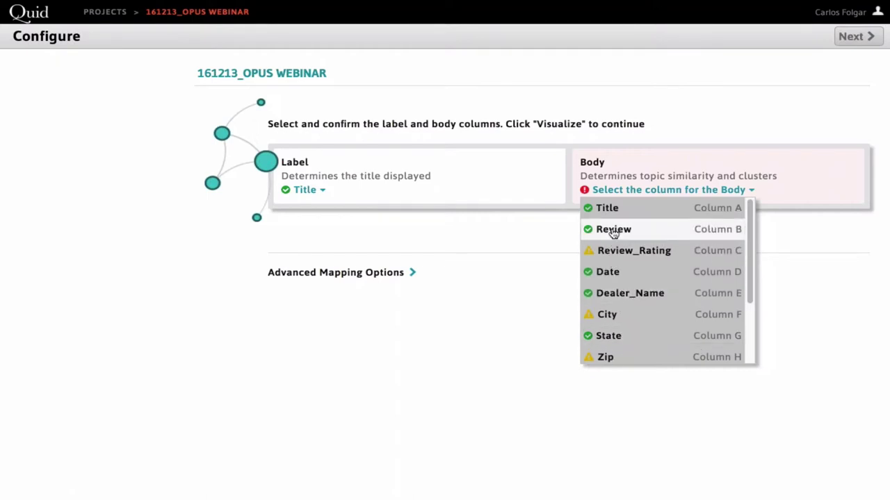
pyautogui.click(613, 232)
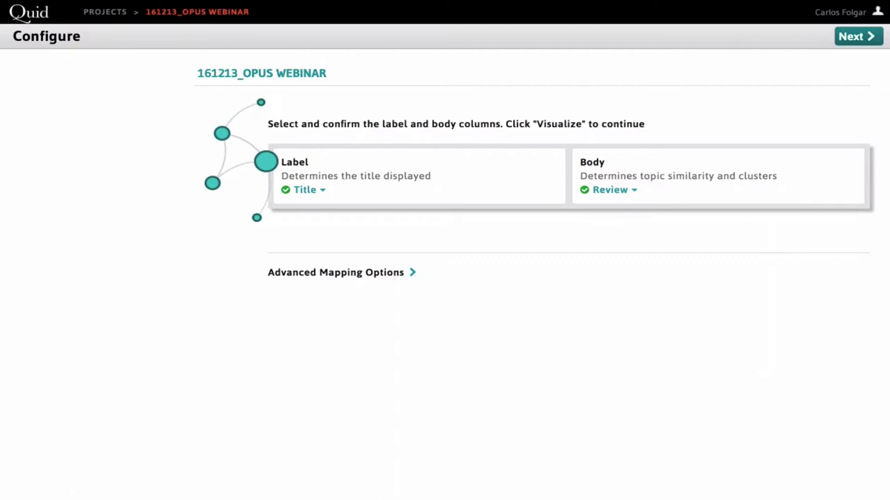
pyautogui.click(858, 36)
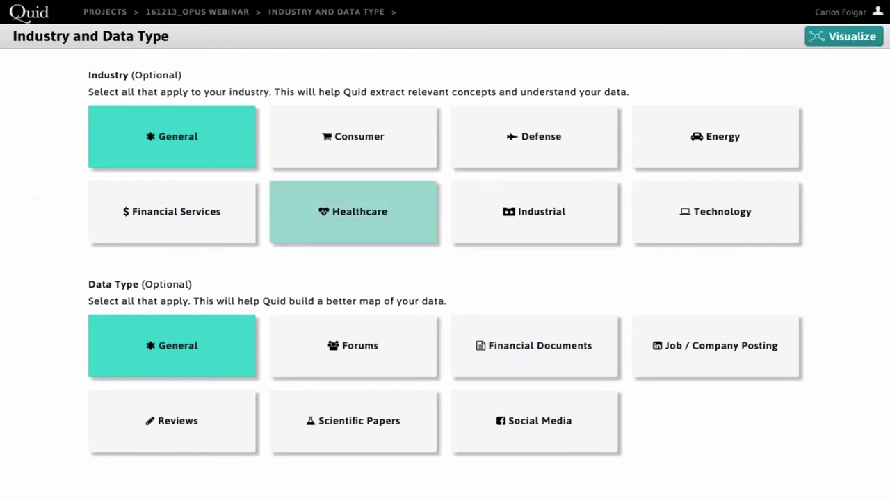
# Keep only General as the industry, add Reviews to the General data type, and visualize the network
pyautogui.click(338, 219)
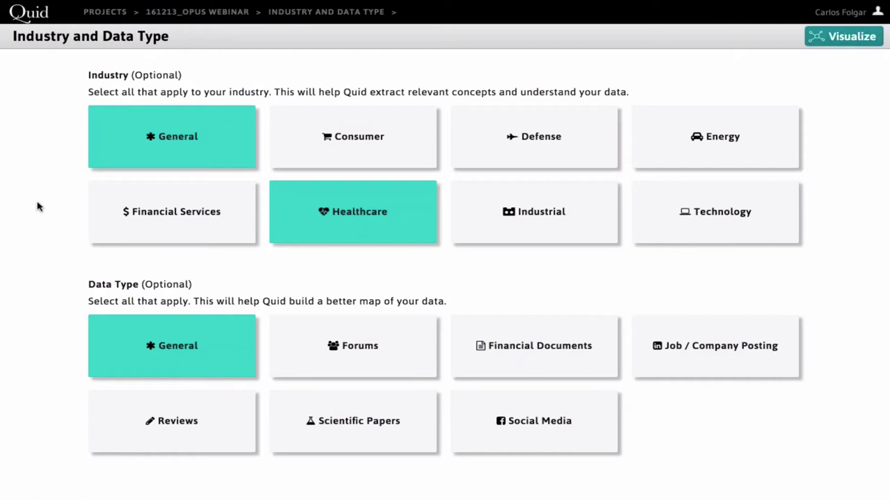
pyautogui.click(375, 234)
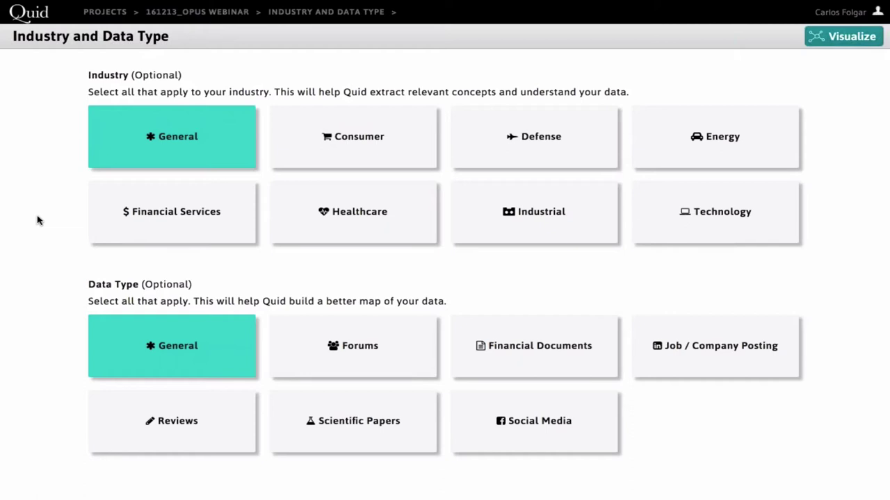
pyautogui.click(124, 437)
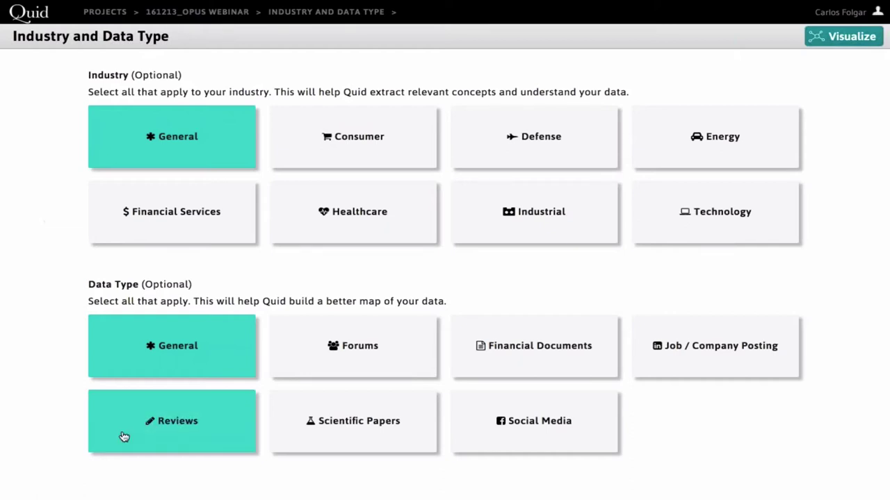
pyautogui.click(840, 40)
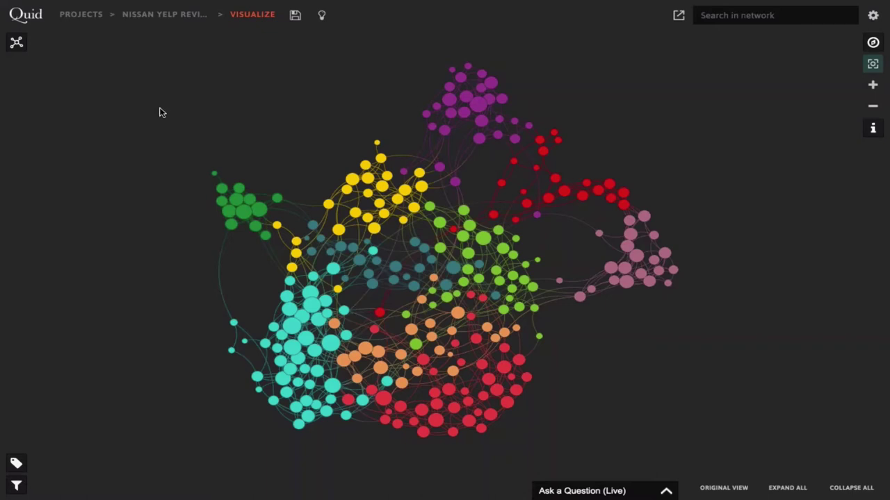
# Examine a yellow-cluster review's node details down to its uploaded Review_Rating field, clear the selection, and fit the whole network in view
pyautogui.moveTo(293, 334)
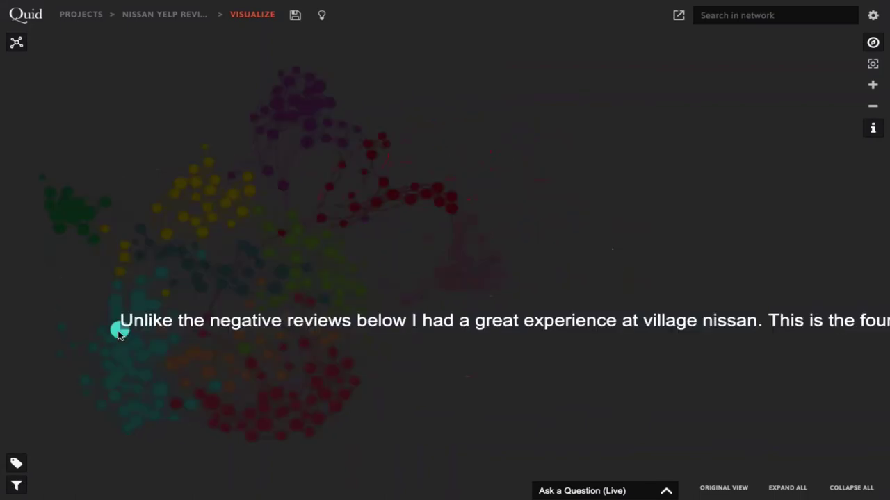
pyautogui.moveTo(165, 234)
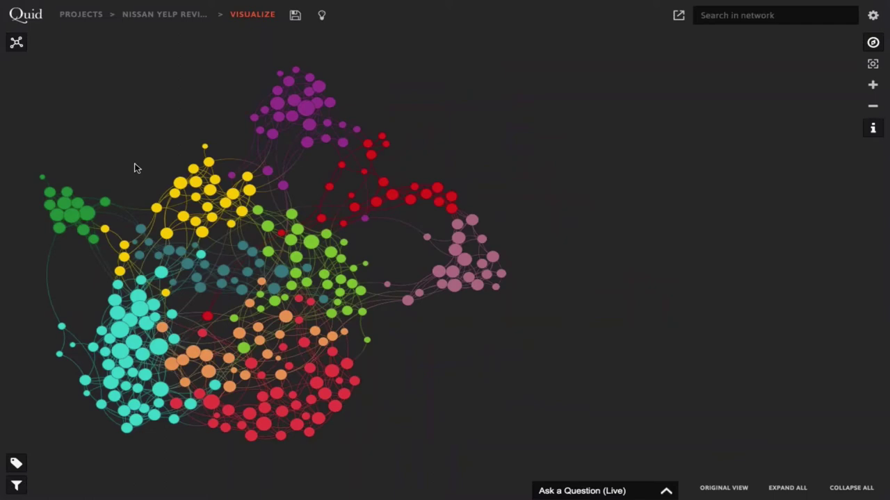
pyautogui.click(167, 234)
pyautogui.click(873, 128)
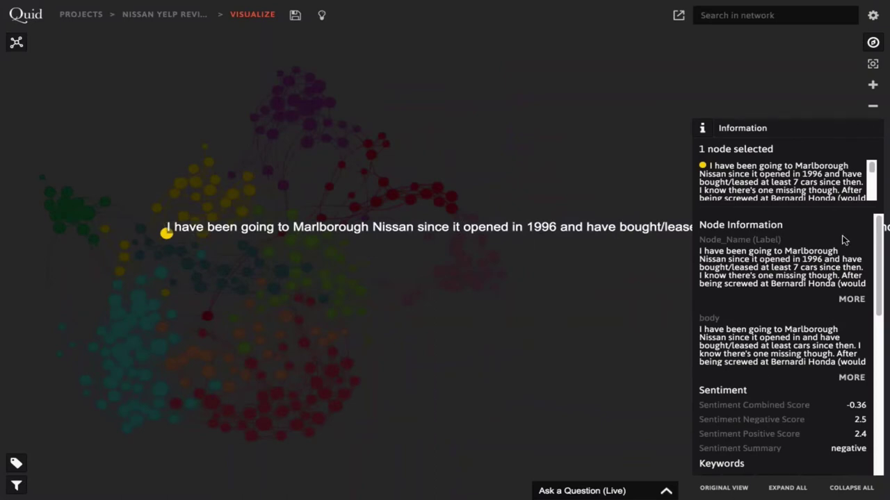
pyautogui.moveTo(876, 244); pyautogui.dragTo(881, 408)
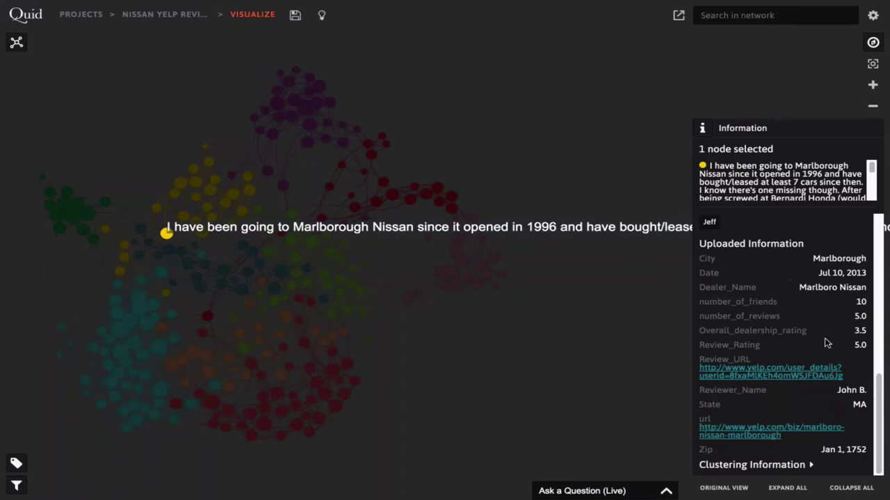
pyautogui.moveTo(699, 344); pyautogui.dragTo(760, 344)
pyautogui.click(759, 345)
pyautogui.click(612, 303)
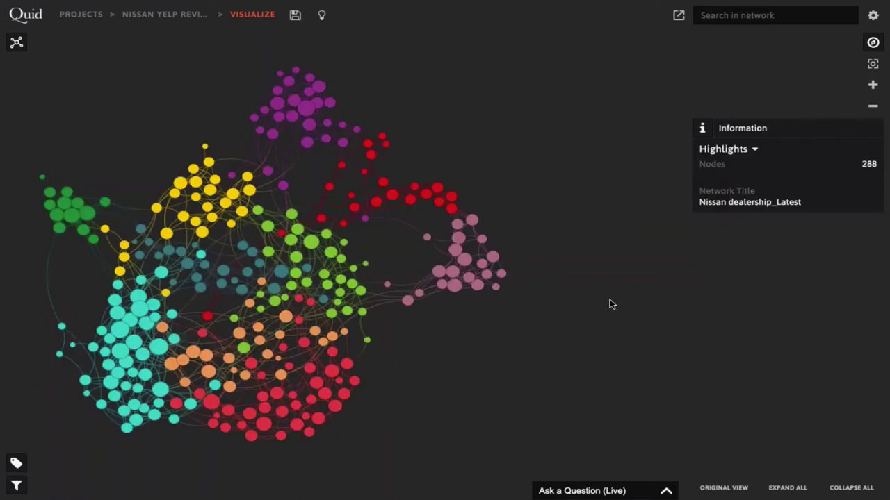
pyautogui.click(702, 130)
pyautogui.click(873, 64)
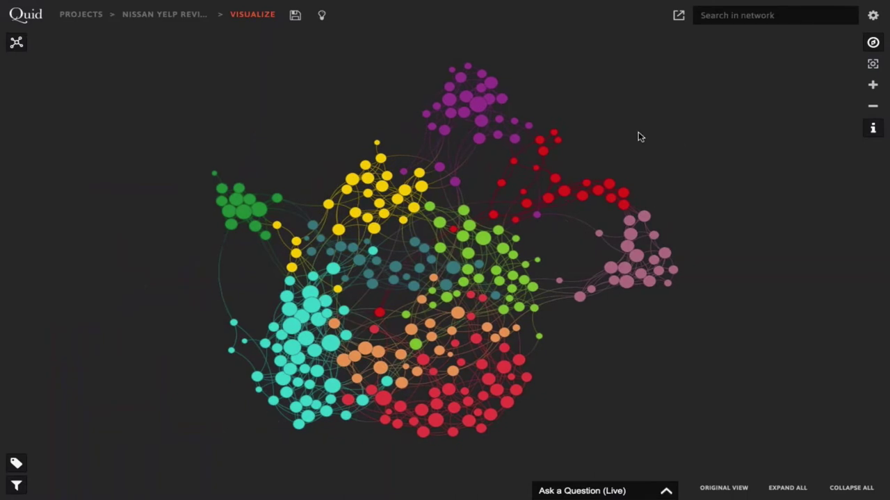
# Show the cluster color legend, isolate the Good overall experience and Salespeople clusters one after the other, and return to the full network
pyautogui.click(873, 42)
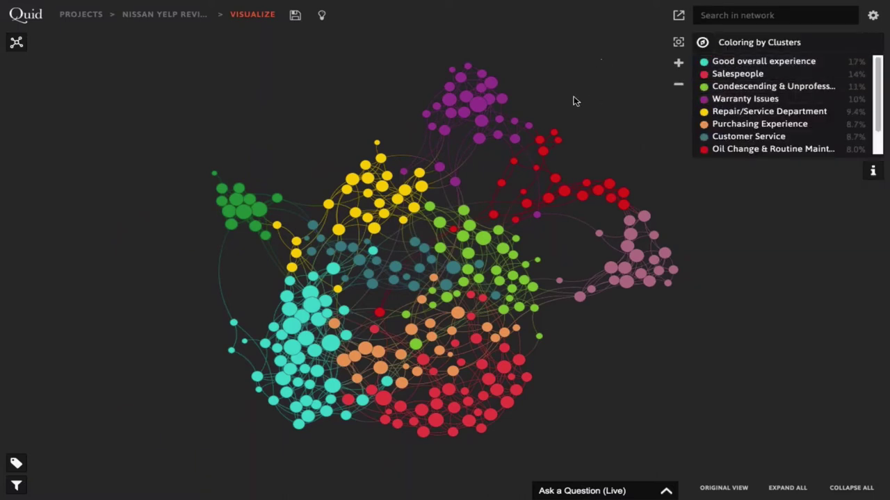
pyautogui.moveTo(576, 100); pyautogui.dragTo(437, 102)
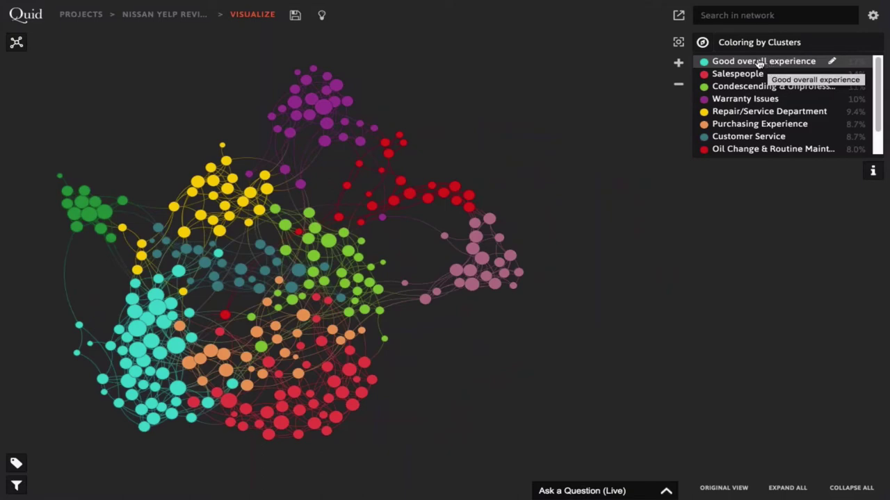
pyautogui.click(760, 62)
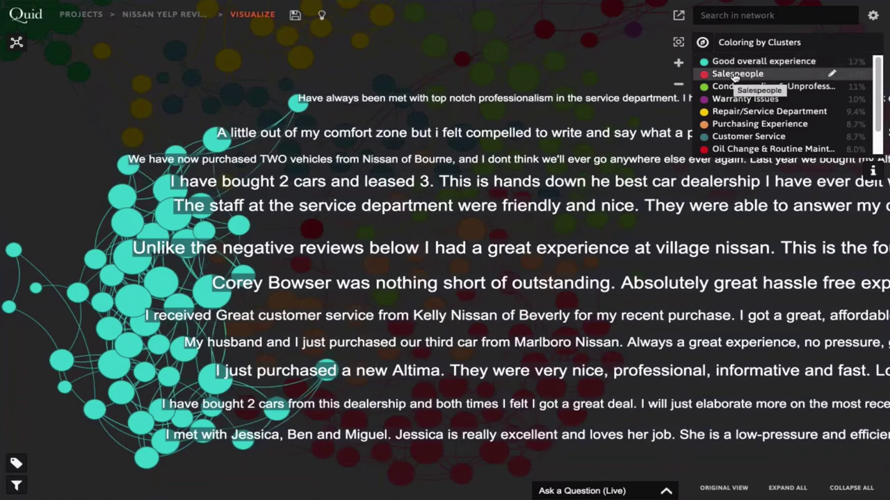
pyautogui.click(735, 75)
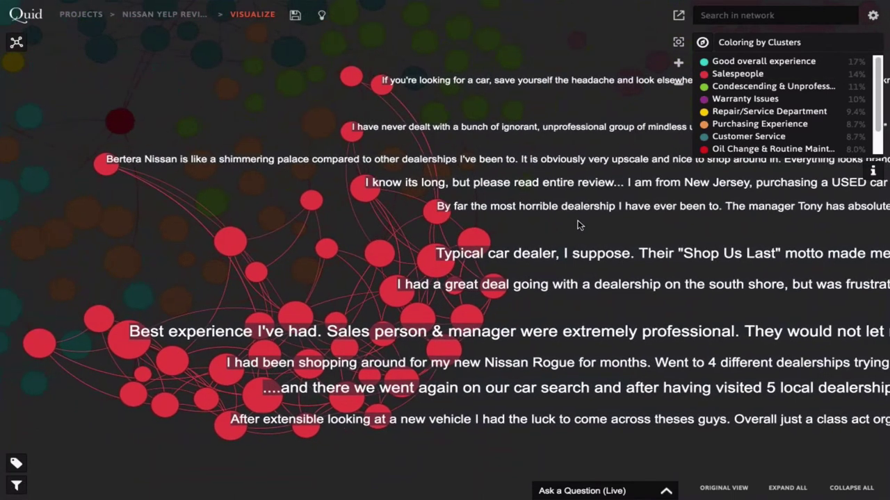
pyautogui.click(576, 224)
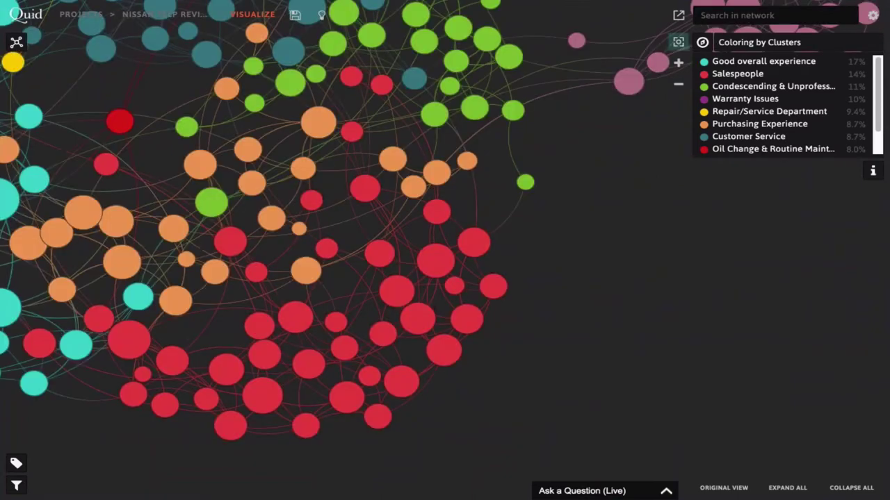
pyautogui.click(678, 41)
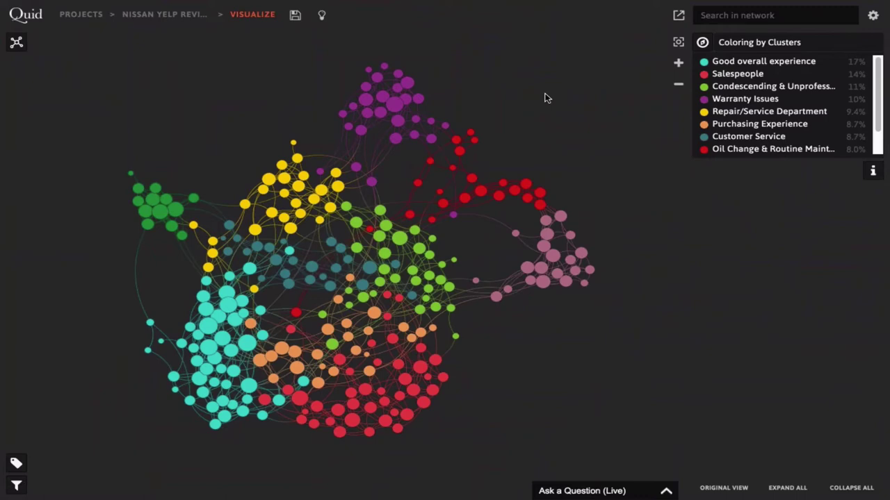
# Load the saved view "BarChart-Dealerships, colored by Cluster", highlight the Salespeople cluster across dealerships, and return to the full chart
pyautogui.click(295, 14)
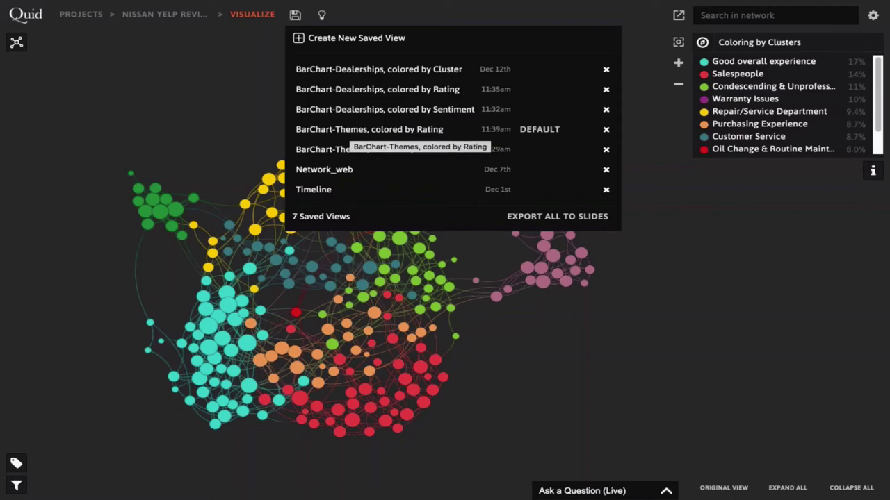
pyautogui.click(362, 71)
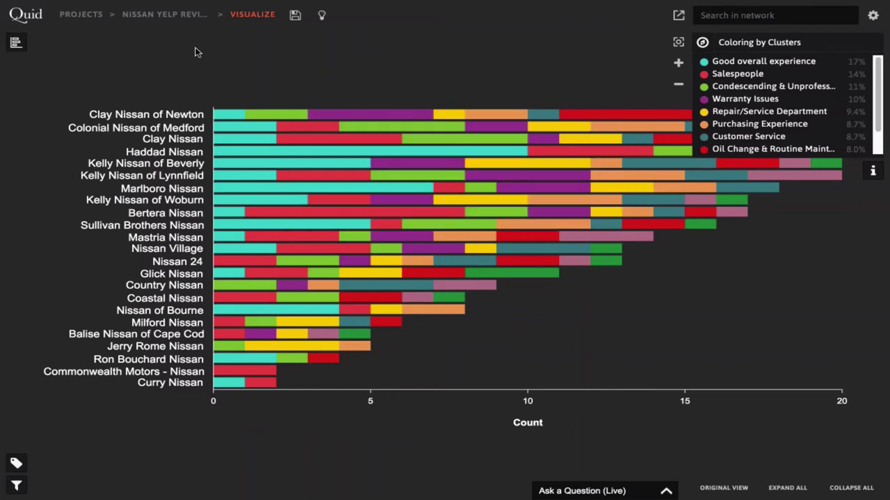
pyautogui.click(848, 487)
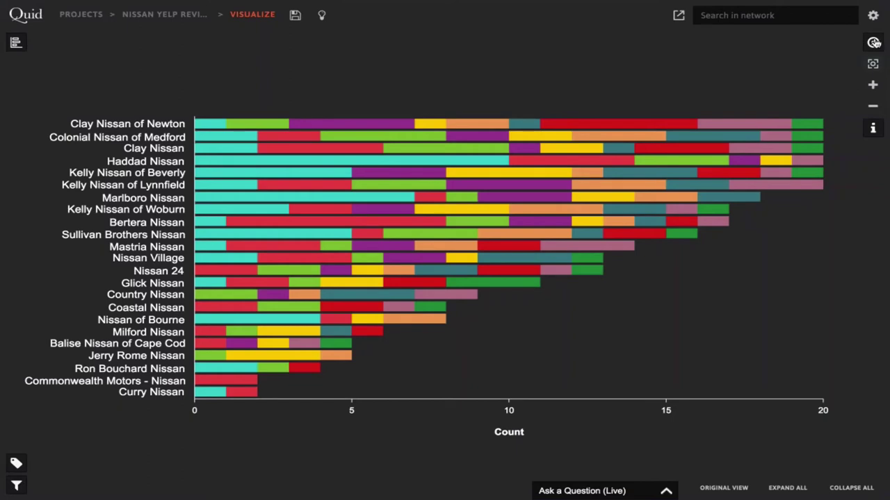
pyautogui.click(874, 43)
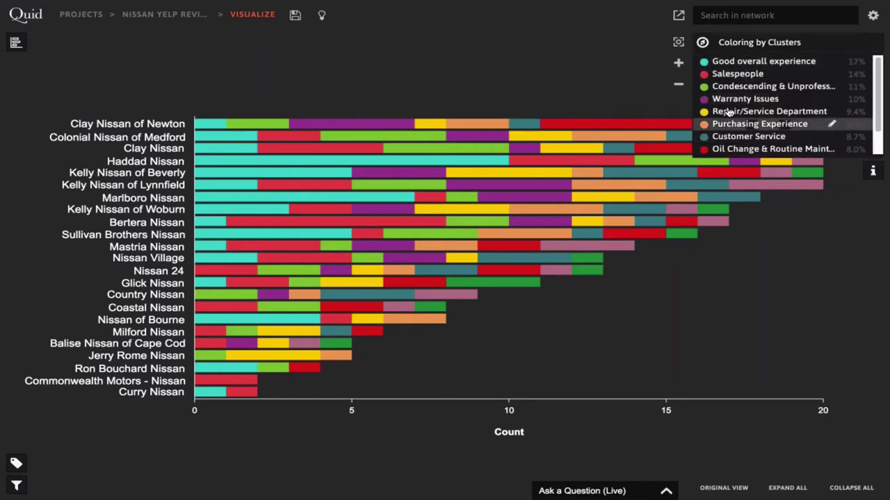
pyautogui.click(735, 74)
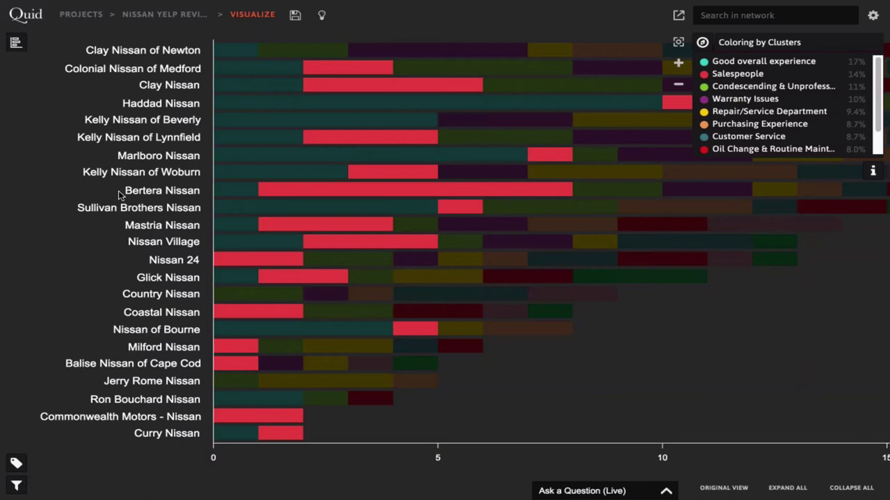
pyautogui.click(678, 42)
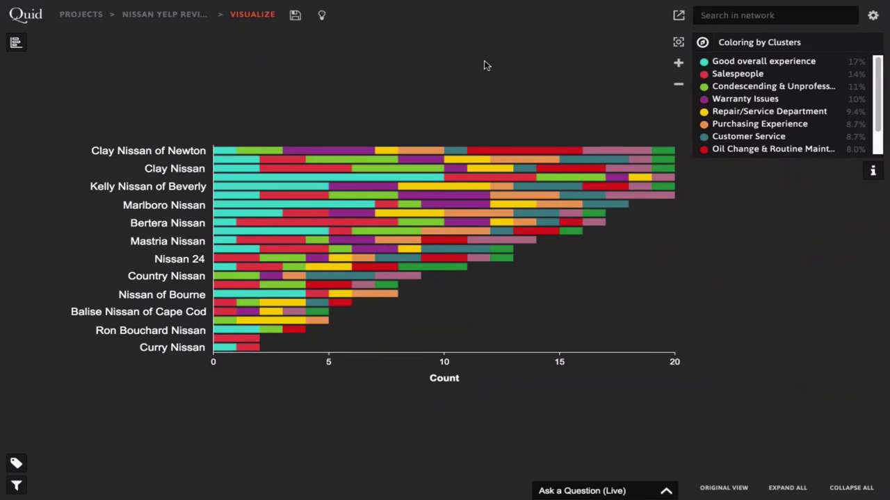
# Review the saved views "BarChart-Dealerships, colored by Sentiment" and "BarChart-Themes, colored by Rating"
pyautogui.click(294, 17)
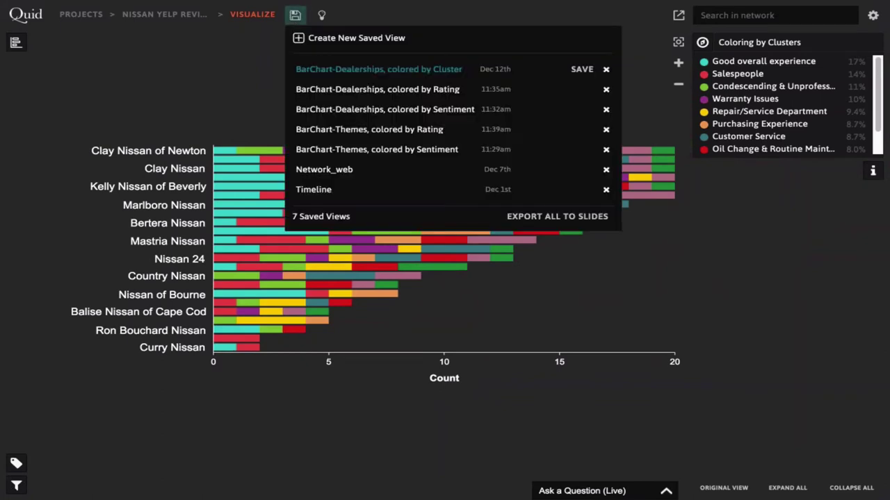
pyautogui.click(366, 111)
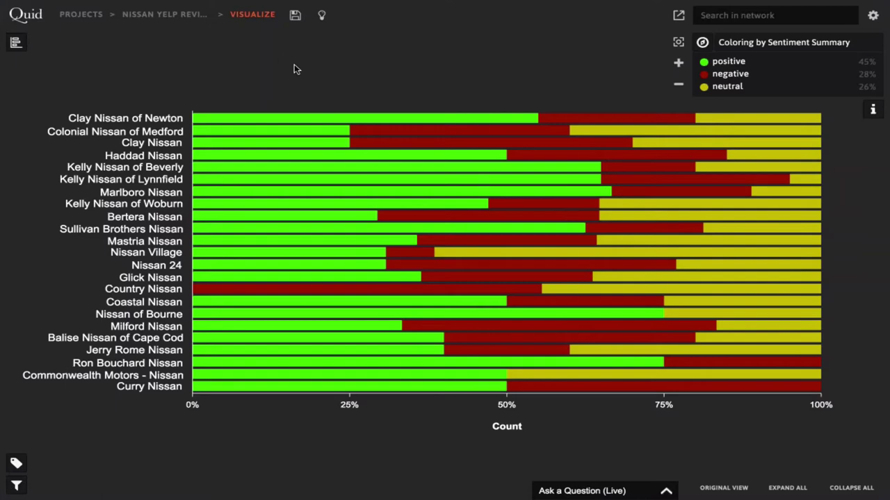
pyautogui.click(295, 15)
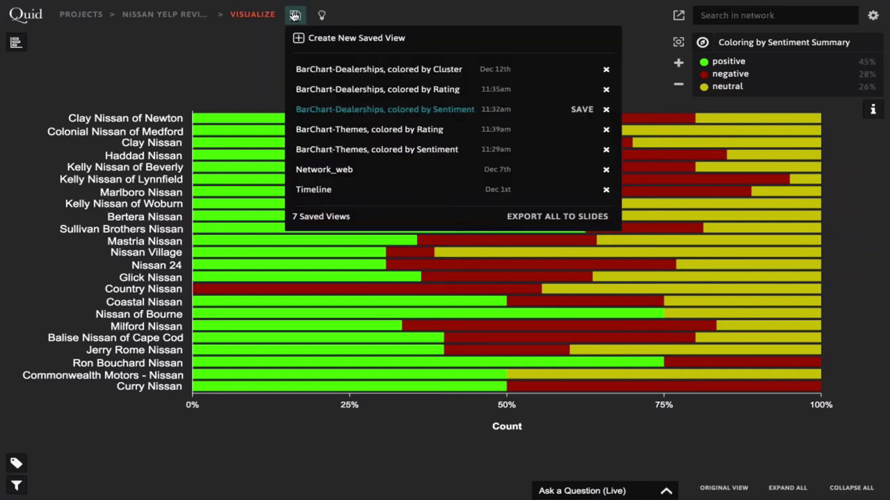
pyautogui.click(360, 132)
pyautogui.click(166, 62)
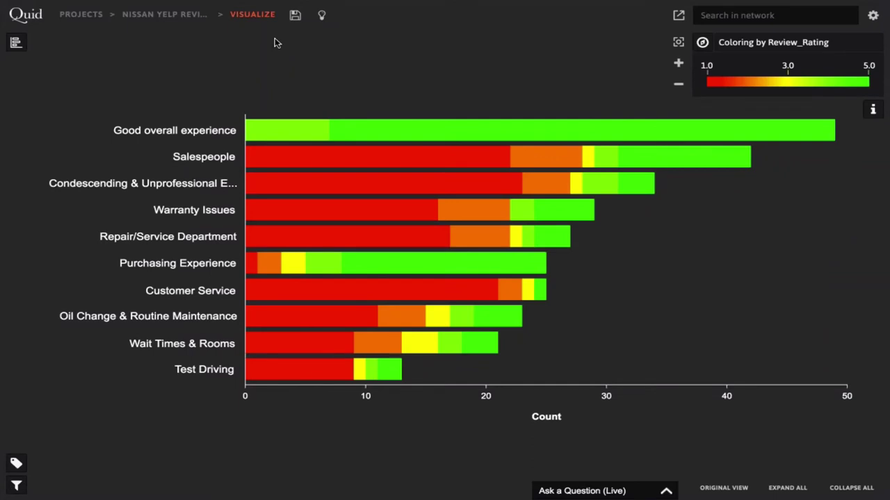
pyautogui.moveTo(159, 212); pyautogui.dragTo(160, 246)
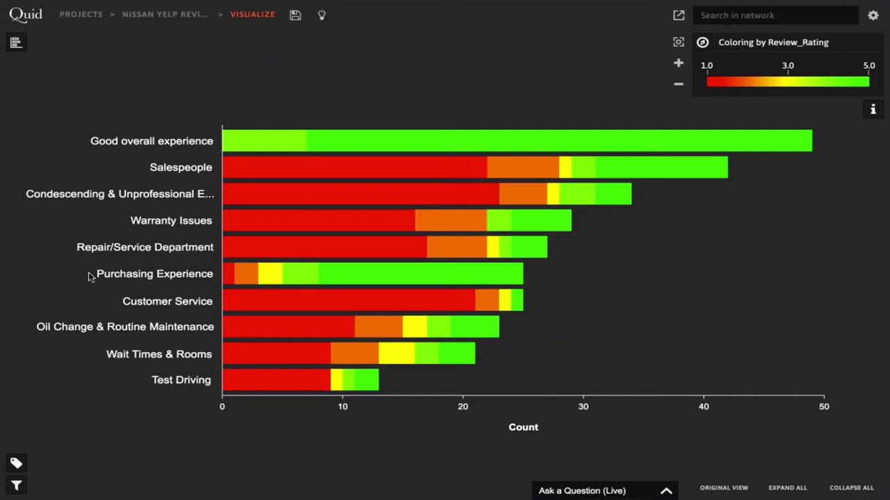
# Load the saved view Network_web and close the list of saved views
pyautogui.click(294, 16)
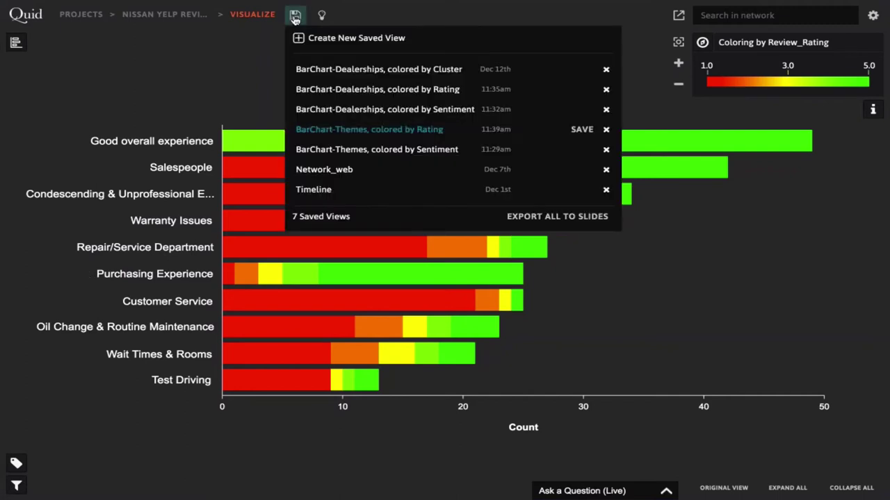
pyautogui.click(314, 171)
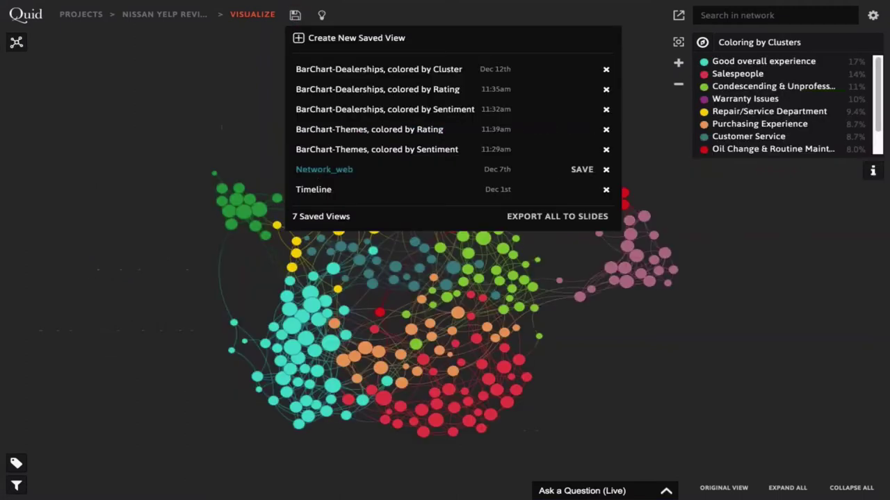
pyautogui.click(86, 102)
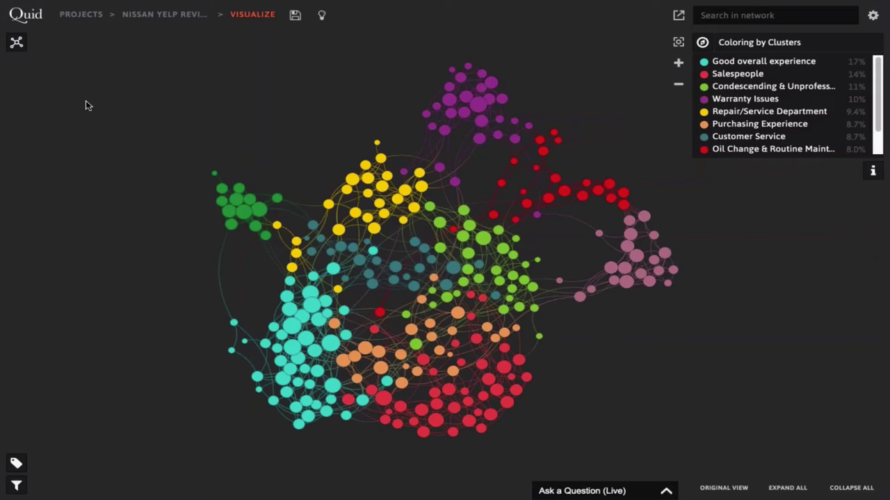
# Show the network's tags and examine the reviews tagged cleanliness, efficiency and relationships one tag at a time
pyautogui.click(17, 463)
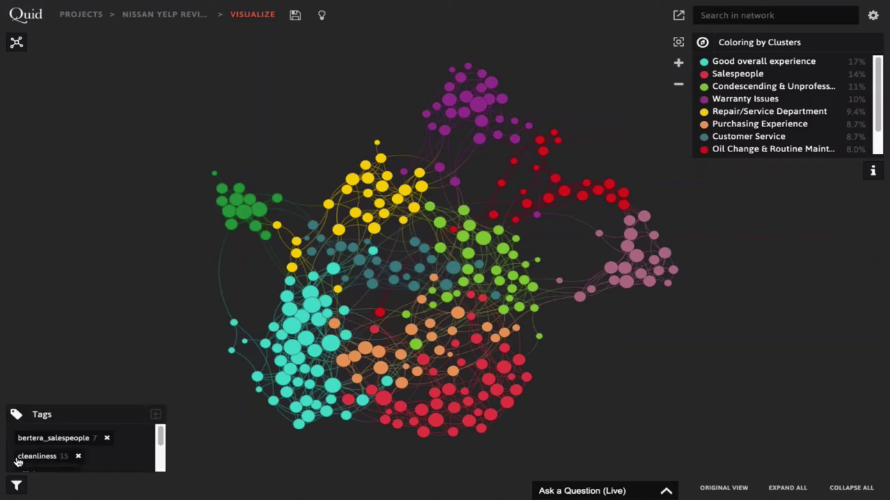
pyautogui.click(37, 456)
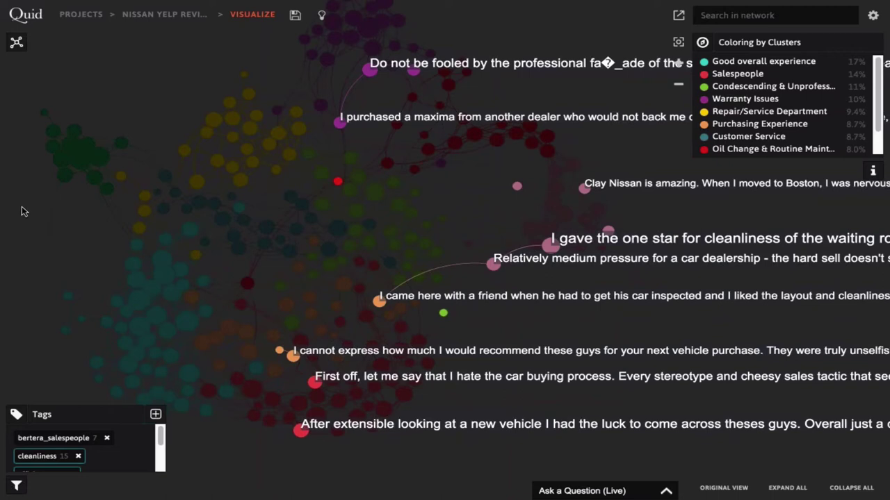
pyautogui.scroll(-2, 113, 448)
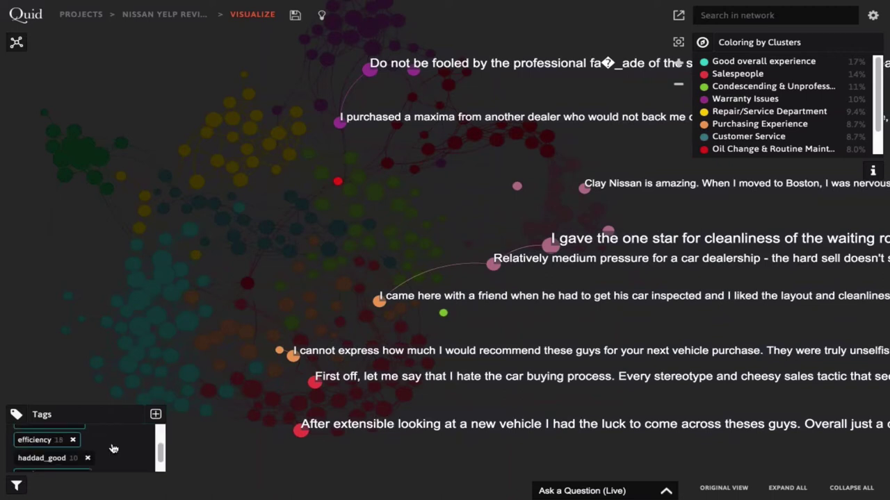
pyautogui.click(33, 443)
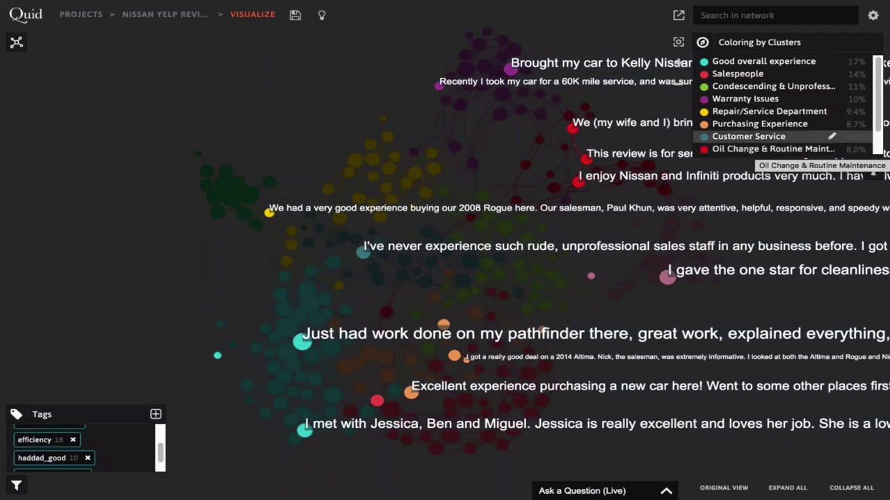
pyautogui.scroll(-1, 94, 475)
pyautogui.click(41, 460)
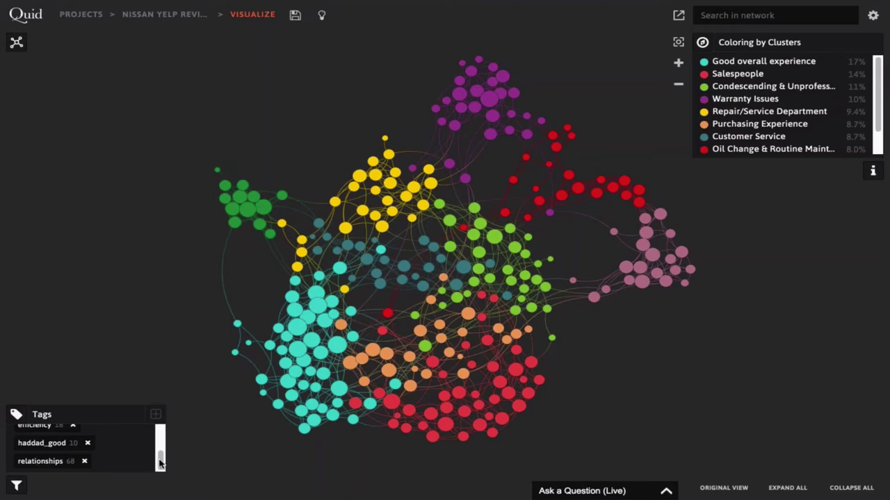
pyautogui.moveTo(160, 464); pyautogui.dragTo(159, 435)
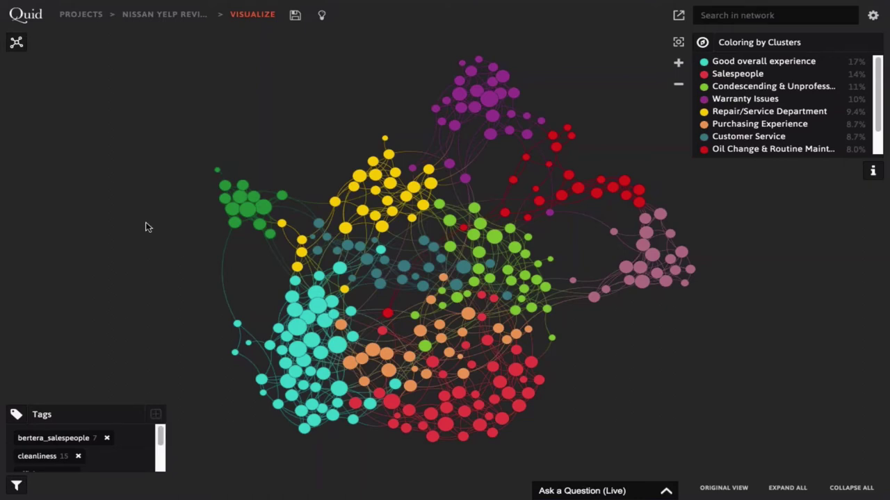
# Select a Test Driving review and several Good overall experience reviews in the network and tag them "Dealer Owneer 1"
pyautogui.moveTo(231, 211)
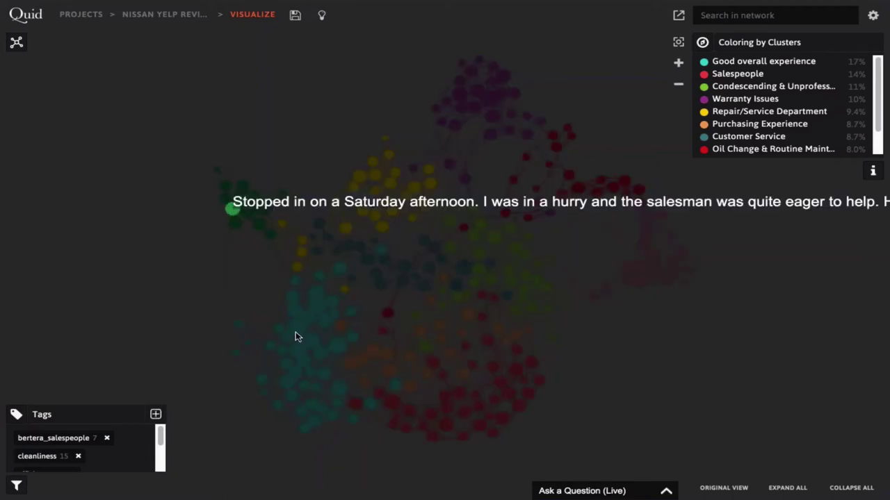
pyautogui.click(294, 310)
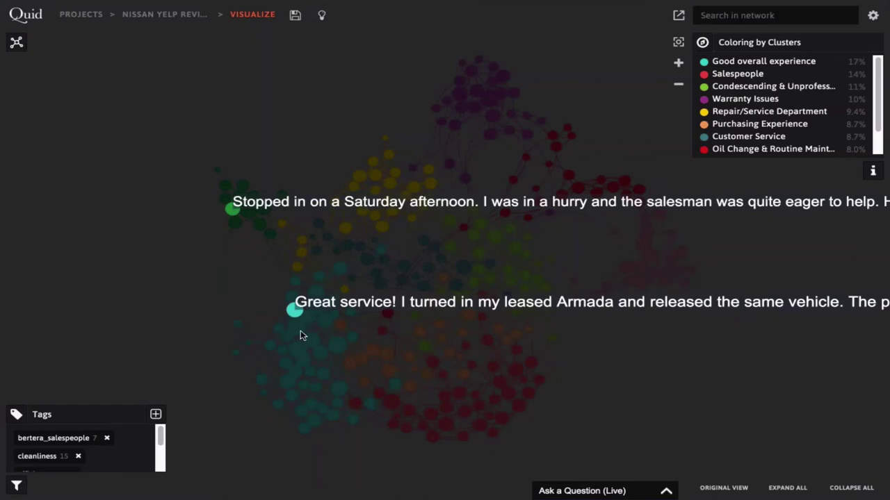
pyautogui.moveTo(308, 316)
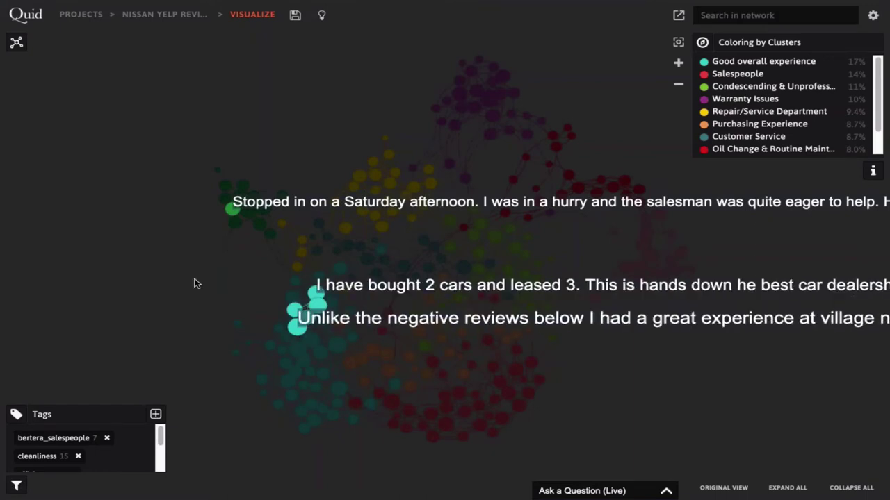
pyautogui.click(156, 414)
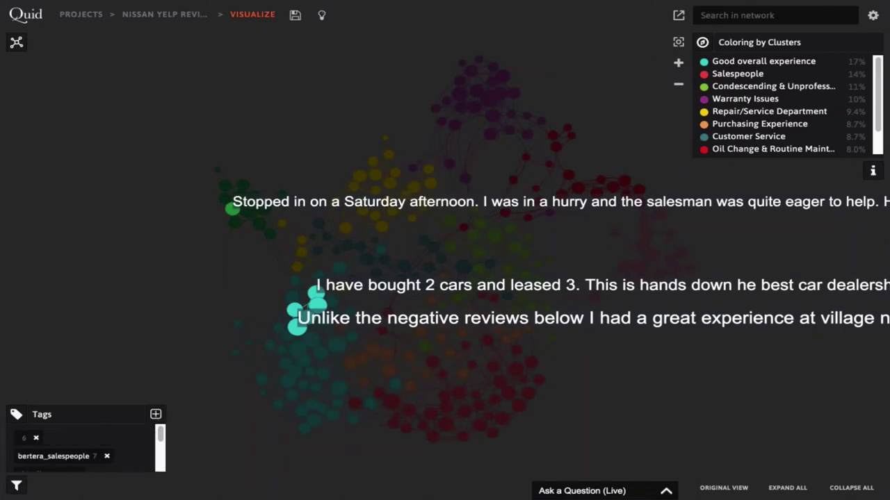
pyautogui.write('Dealer Owneer 1')
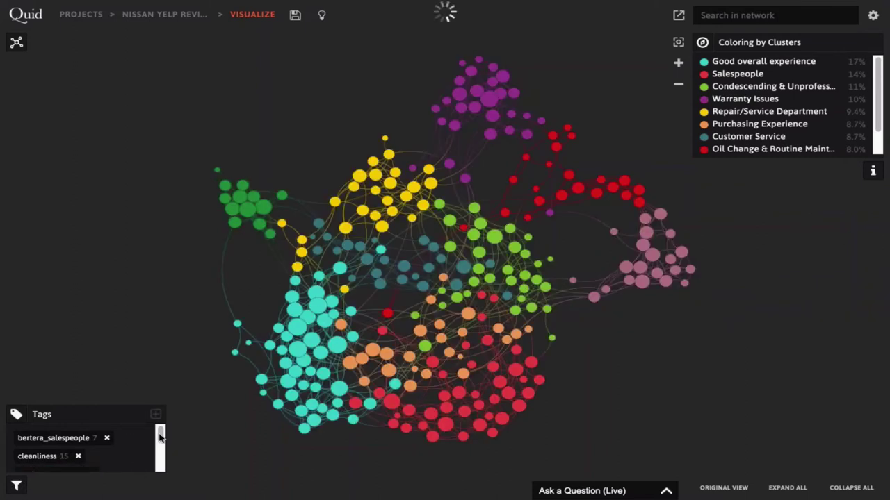
# Narrow the network to the reviews tagged Dealer Owneer 1, fit them in view and clear the selection
pyautogui.moveTo(160, 436); pyautogui.dragTo(161, 451)
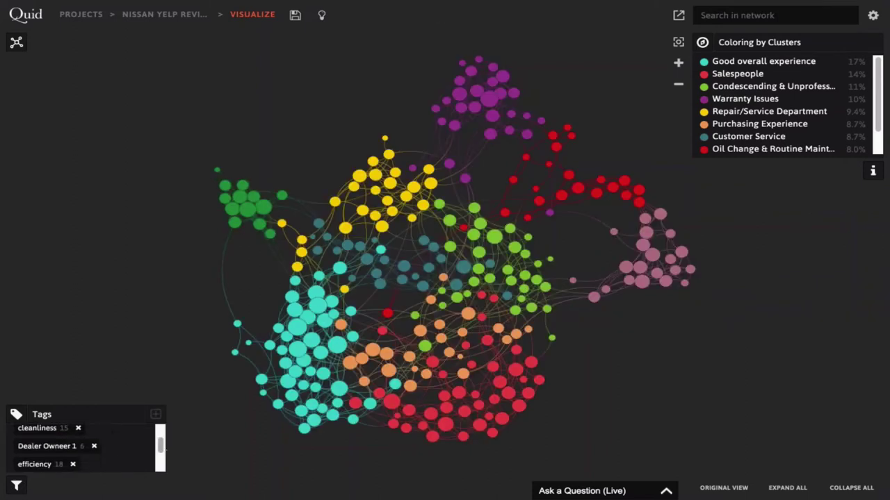
pyautogui.click(60, 447)
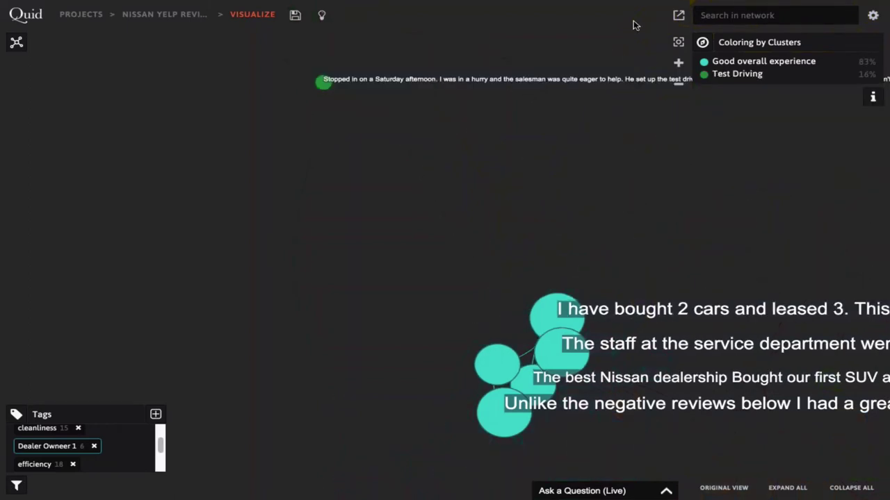
pyautogui.click(678, 41)
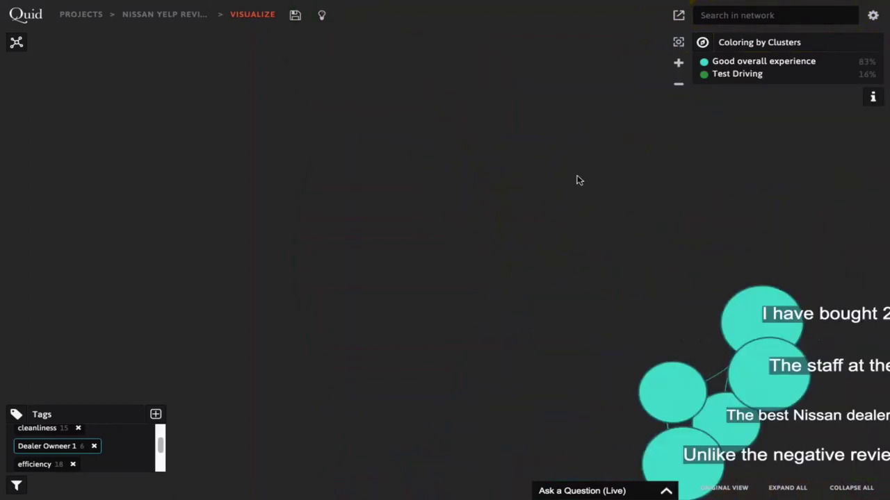
pyautogui.click(378, 201)
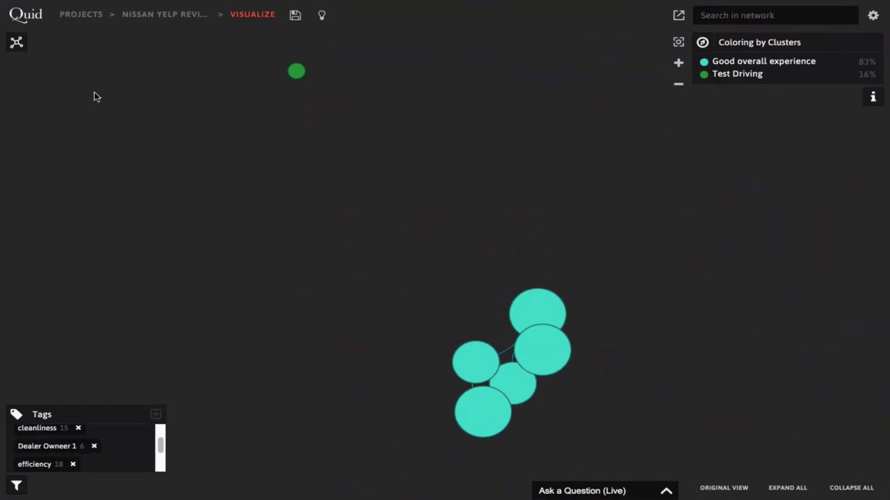
# Show the Dealer Owneer 1 reviews as a bar chart instead of a network
pyautogui.click(16, 42)
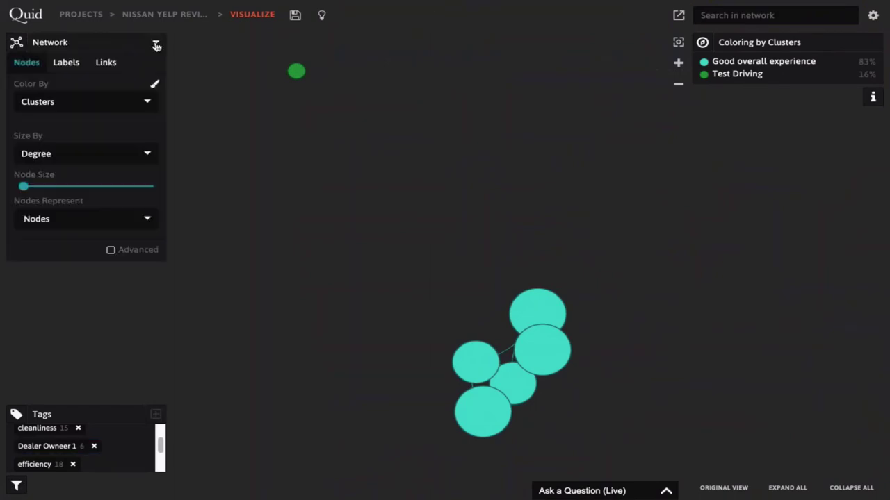
pyautogui.click(156, 45)
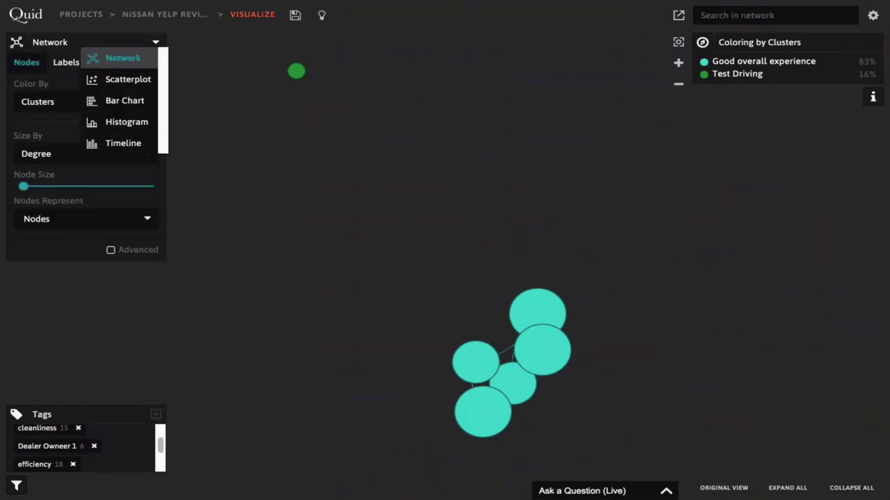
pyautogui.click(119, 104)
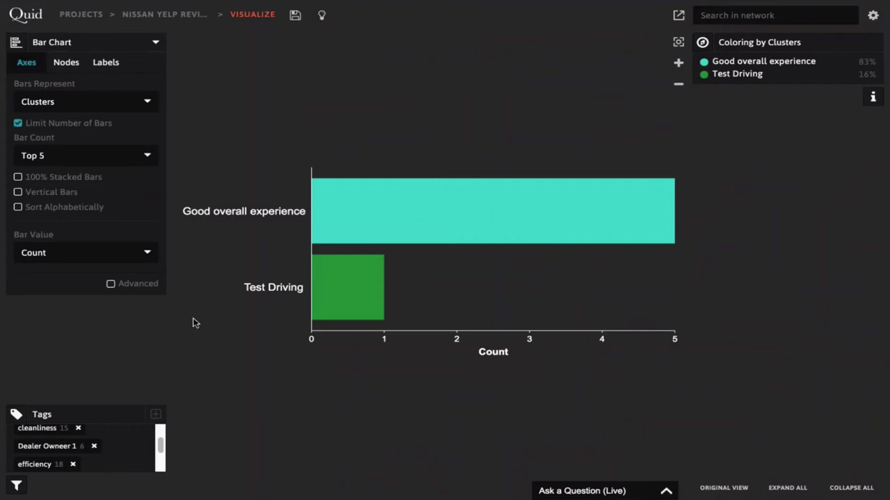
# Load the saved view Network_web and collapse the list of tags
pyautogui.click(296, 16)
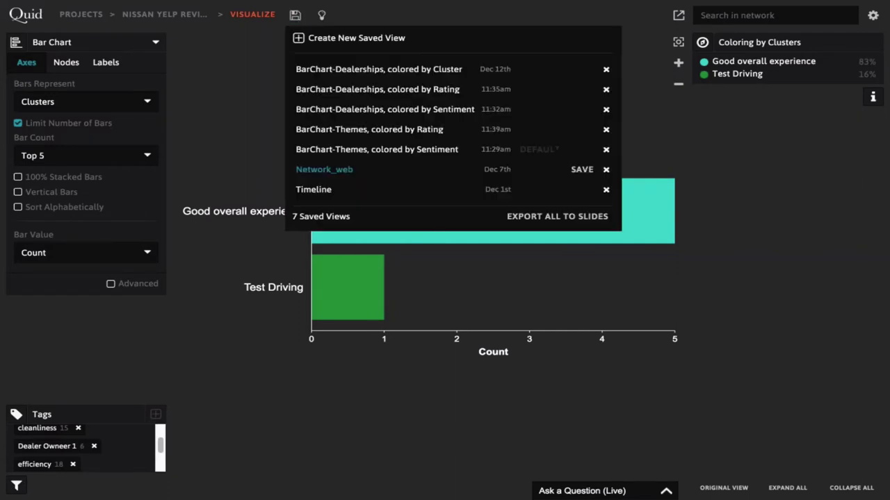
pyautogui.click(319, 170)
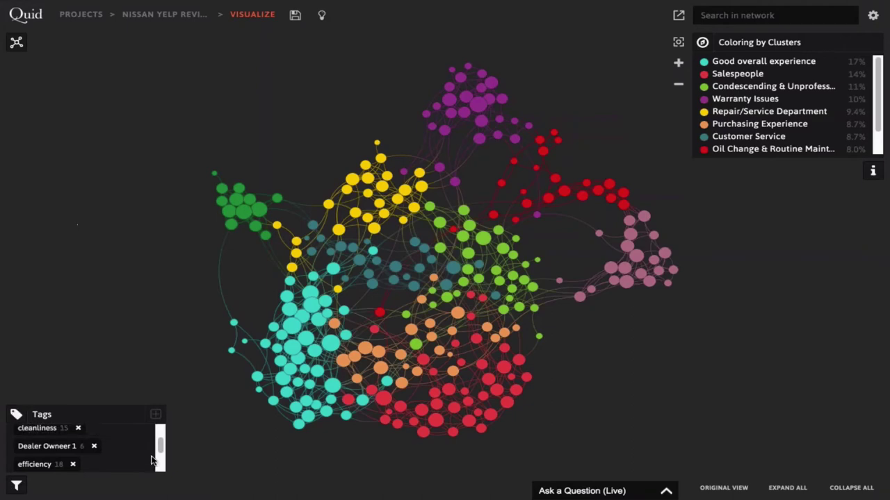
pyautogui.moveTo(161, 451); pyautogui.dragTo(159, 434)
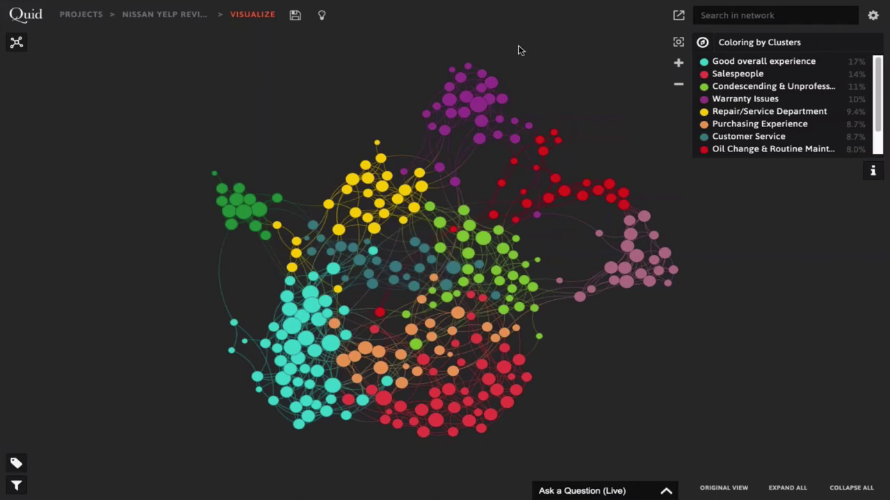
# Search the network for "relationship", preview a matching review and clear the search
pyautogui.click(721, 15)
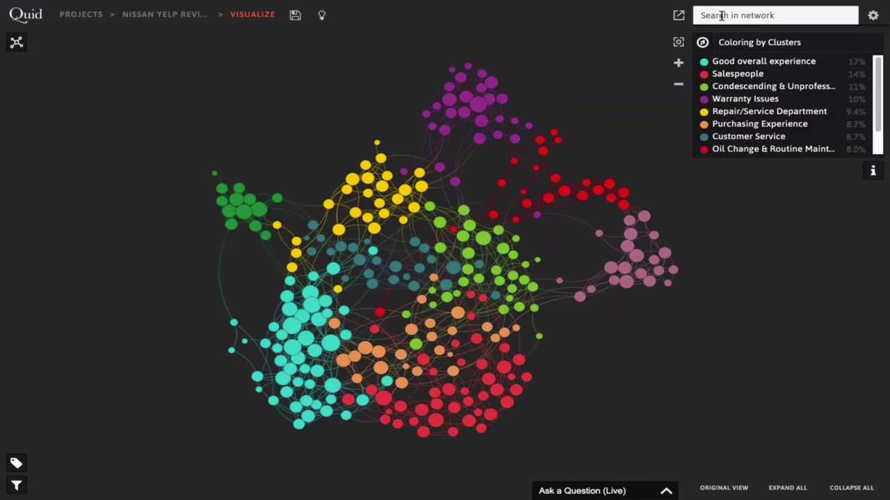
pyautogui.write('relation')
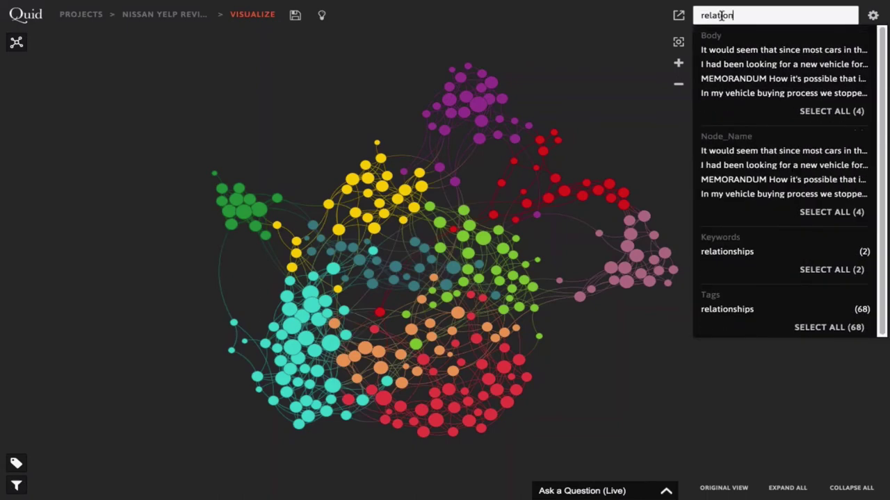
pyautogui.write('ship')
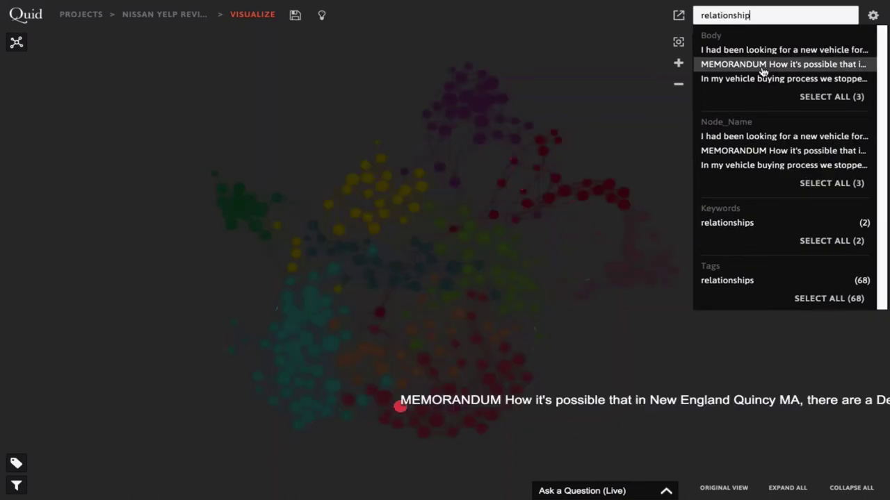
pyautogui.moveTo(750, 15); pyautogui.dragTo(703, 15)
pyautogui.write('r')
pyautogui.press('BackSpace')
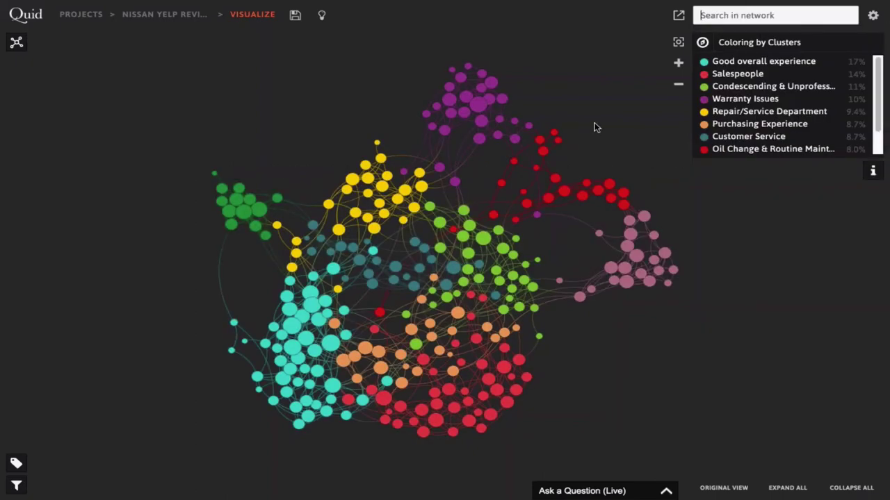
# Search the network for "trust", "honesty" and "honest", highlight the reviews whose body matches, and clear the search
pyautogui.write('trust')
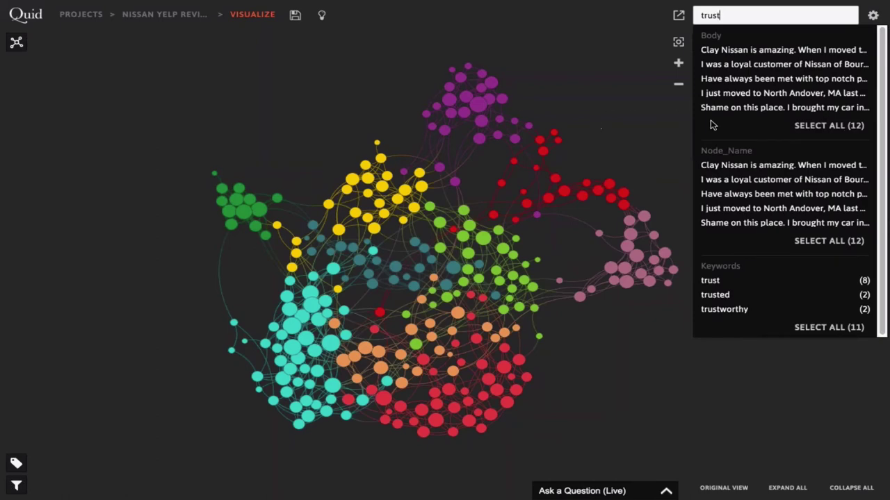
pyautogui.click(830, 127)
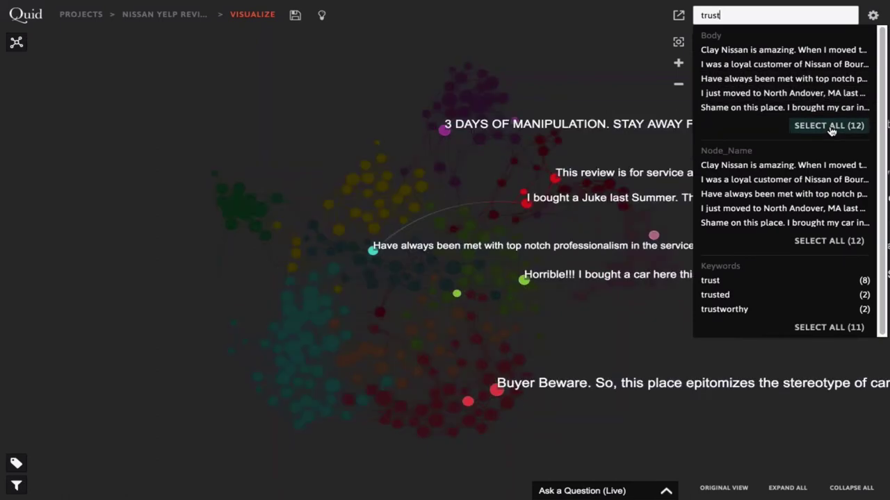
pyautogui.doubleClick(701, 15)
pyautogui.write('honesty')
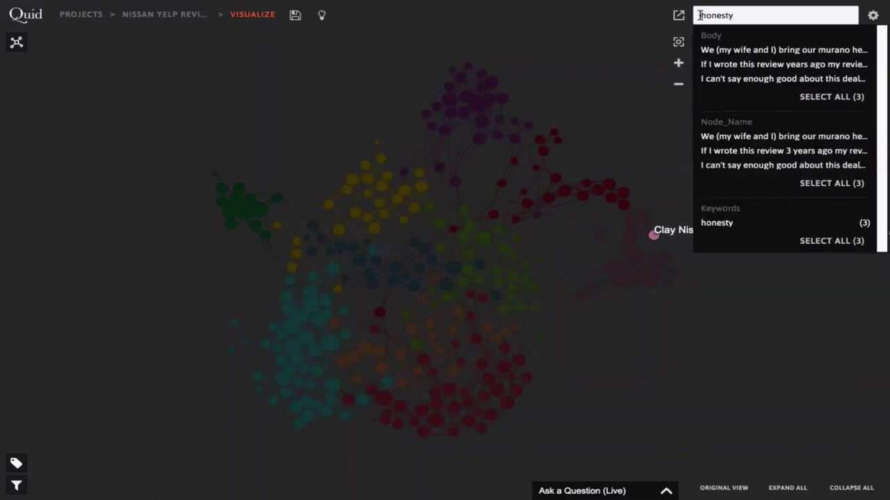
pyautogui.press('BackSpace')
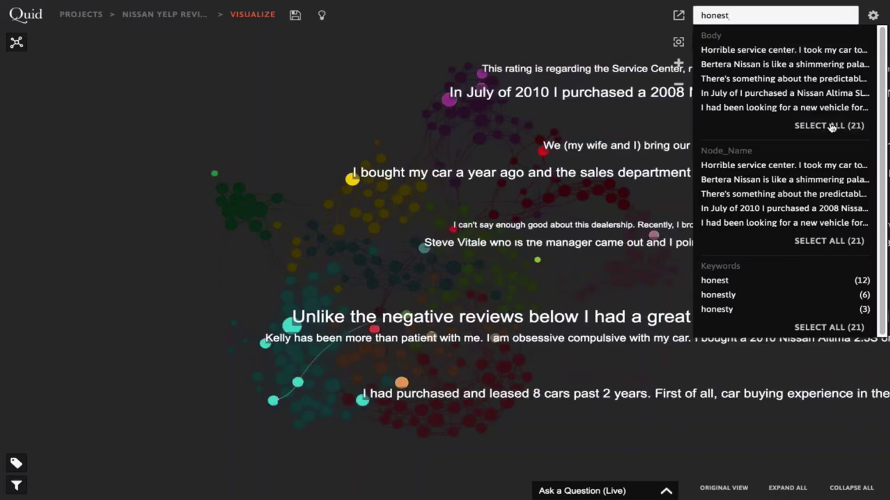
pyautogui.moveTo(738, 14); pyautogui.dragTo(702, 14)
pyautogui.press('BackSpace')
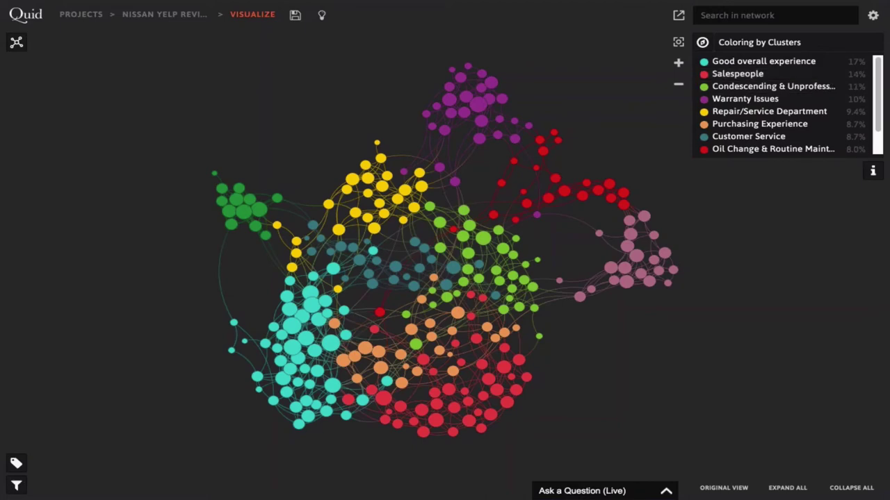
# Show the network information and check the node counts of the whole network and the Good overall experience cluster
pyautogui.click(872, 174)
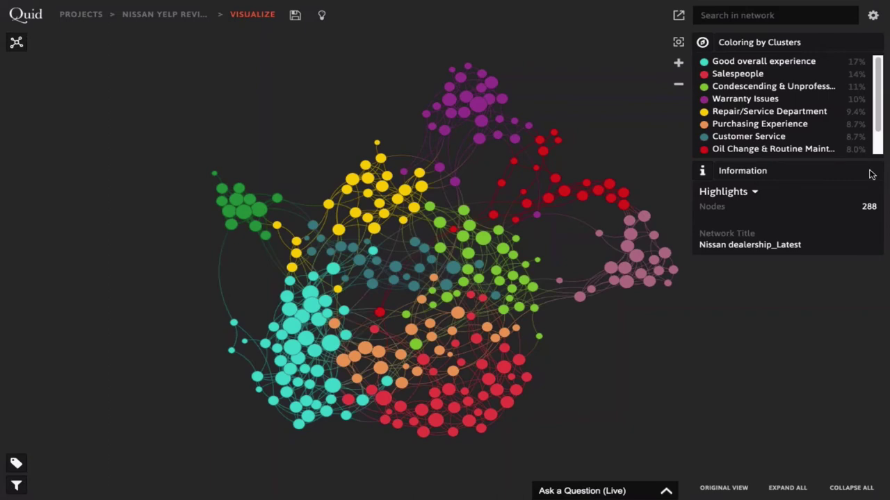
pyautogui.moveTo(861, 206); pyautogui.dragTo(876, 206)
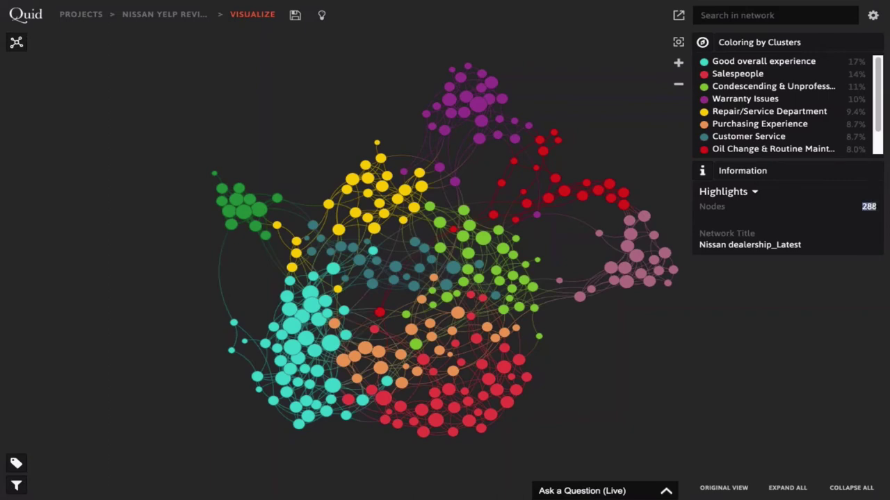
pyautogui.click(731, 64)
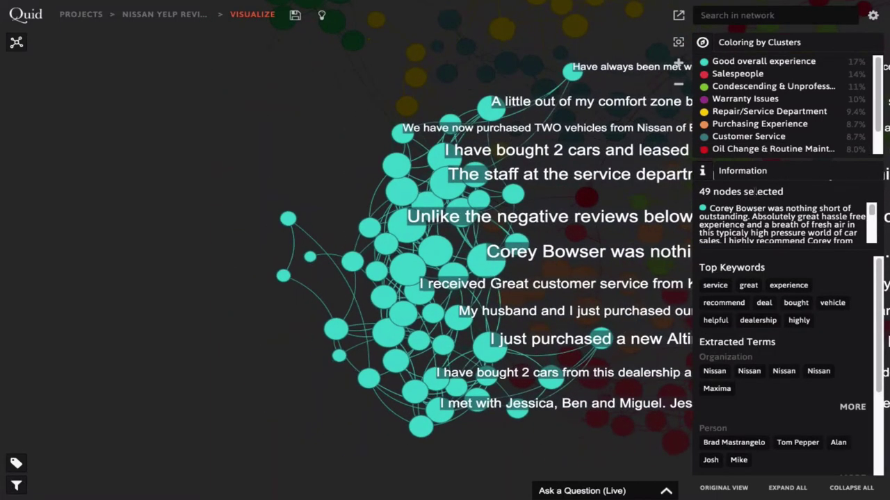
pyautogui.moveTo(698, 192); pyautogui.dragTo(784, 192)
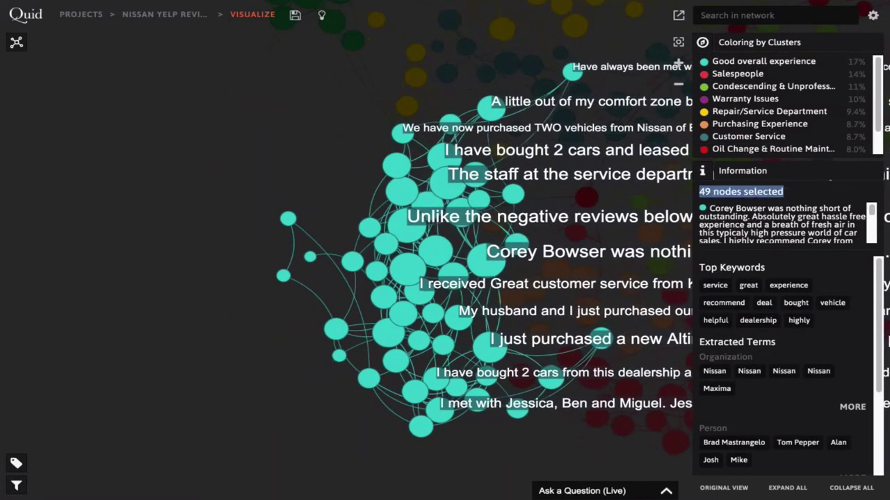
# Check the node counts of the Salespeople and Oil Change & Routine Maintenance clusters and return to the full network
pyautogui.click(737, 74)
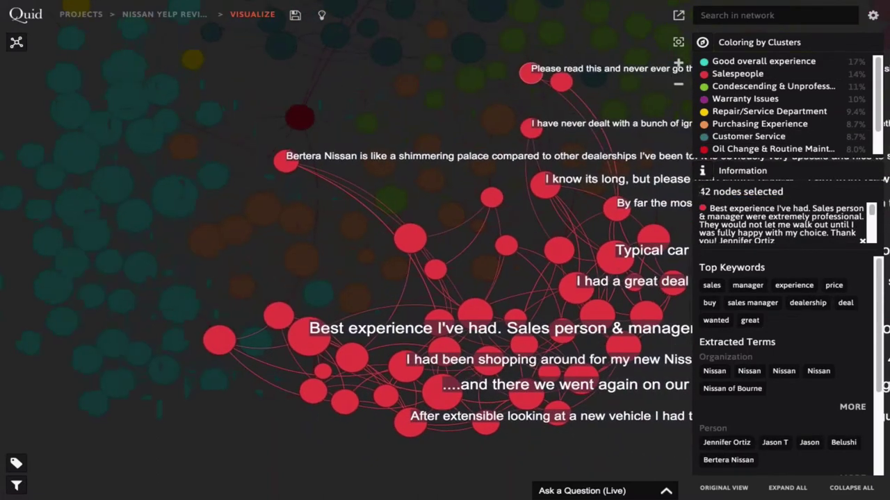
pyautogui.moveTo(698, 191); pyautogui.dragTo(771, 192)
pyautogui.click(748, 149)
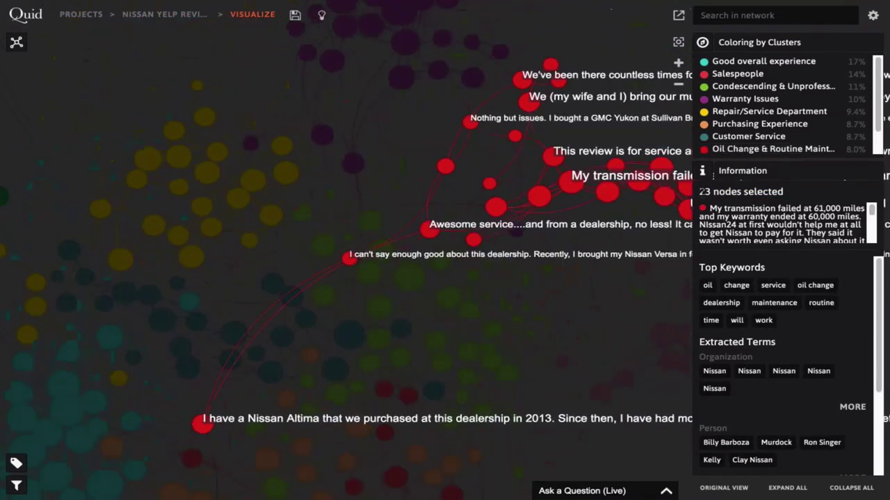
pyautogui.moveTo(698, 192); pyautogui.dragTo(782, 192)
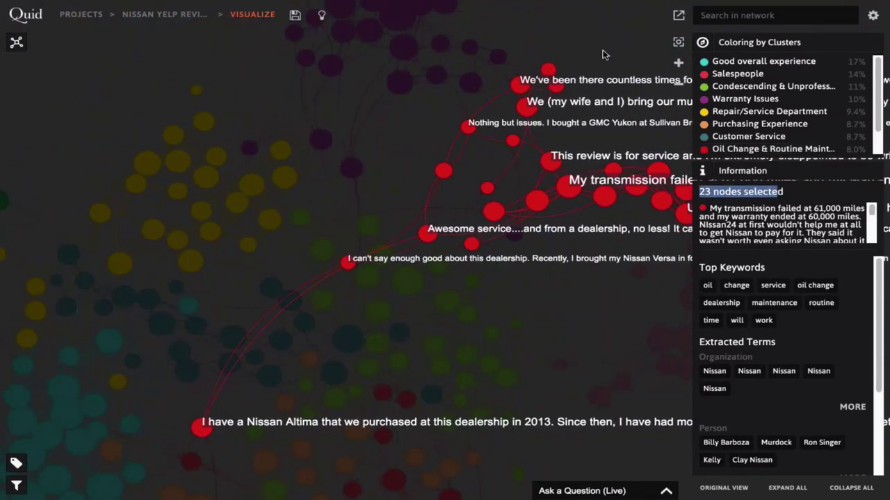
pyautogui.press('Escape')
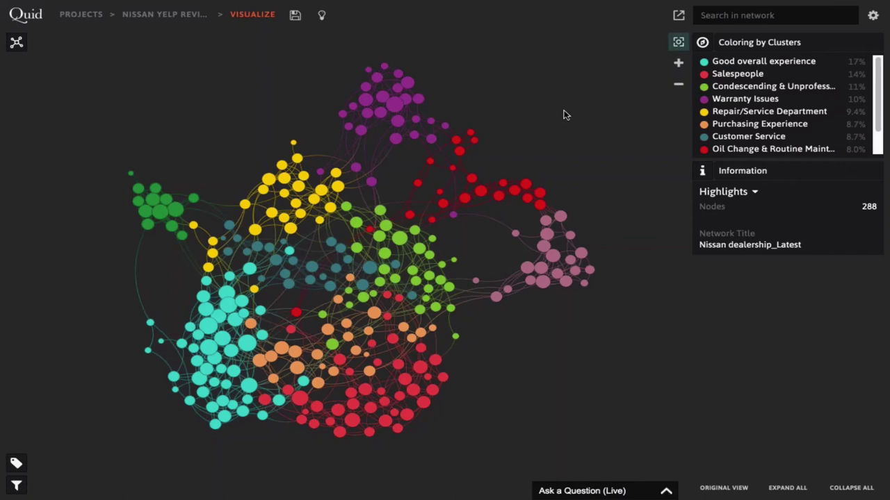
# Switch to the browser page with the Nike & Adidas - Reviews_v1 network and show it full screen
pyautogui.press('ctrl+super+f')
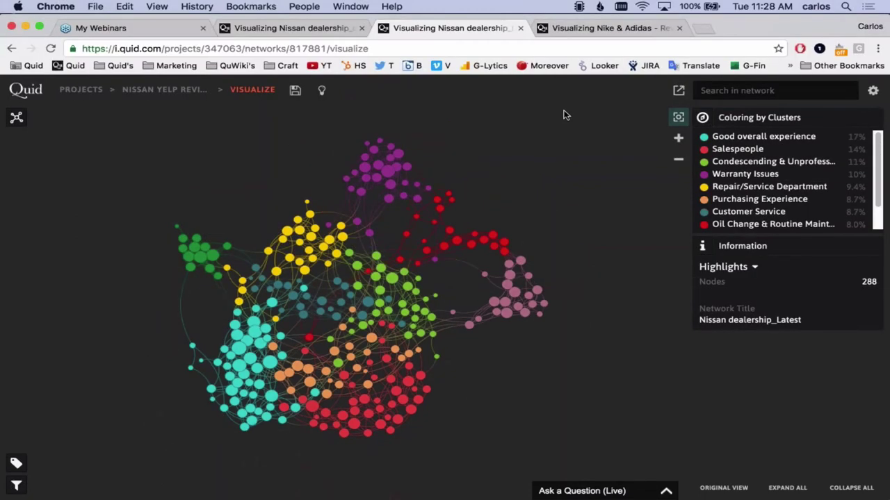
pyautogui.click(596, 29)
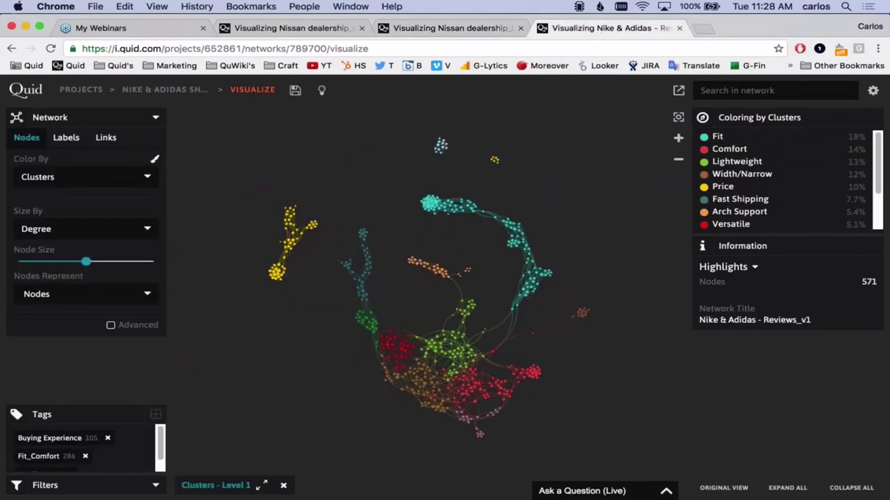
pyautogui.press('ctrl+super+f')
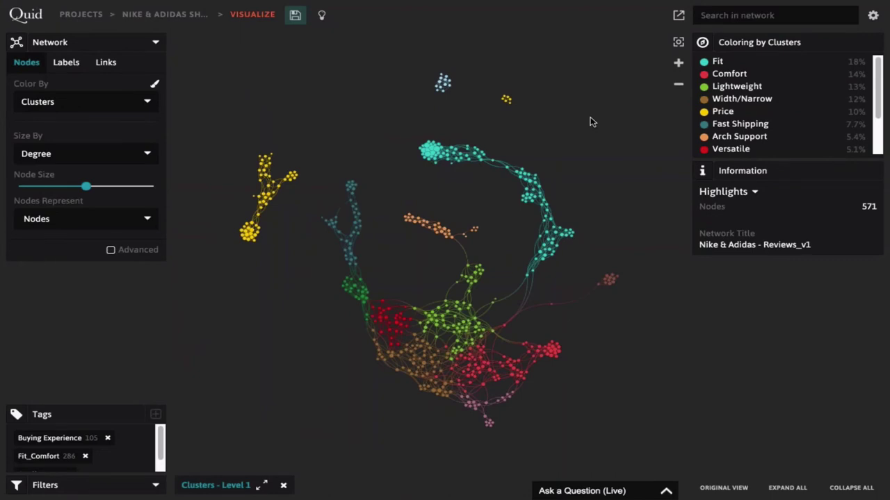
# Show the advanced network options and optimize the layout of the Nike & Adidas network
pyautogui.click(129, 250)
pyautogui.click(134, 380)
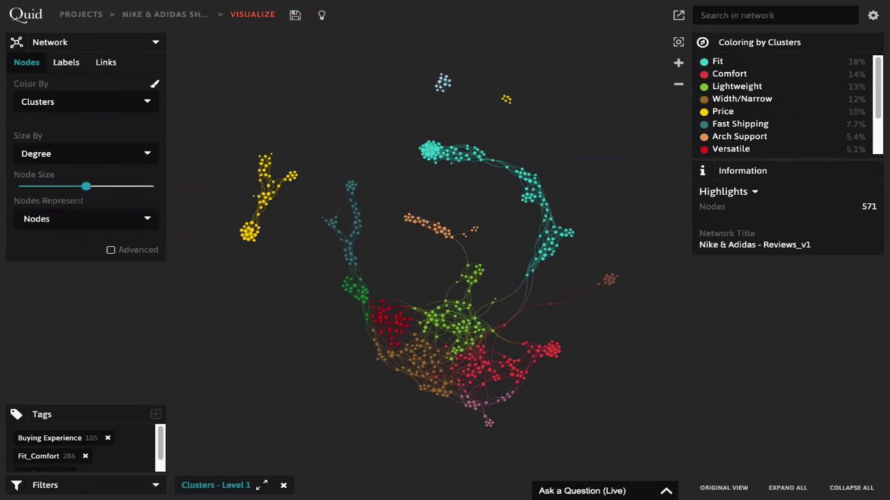
pyautogui.click(128, 249)
pyautogui.click(42, 379)
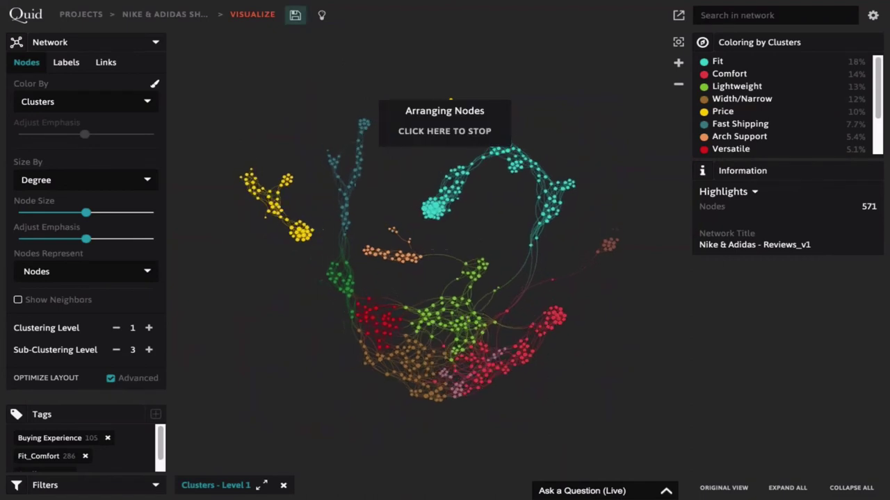
pyautogui.click(294, 14)
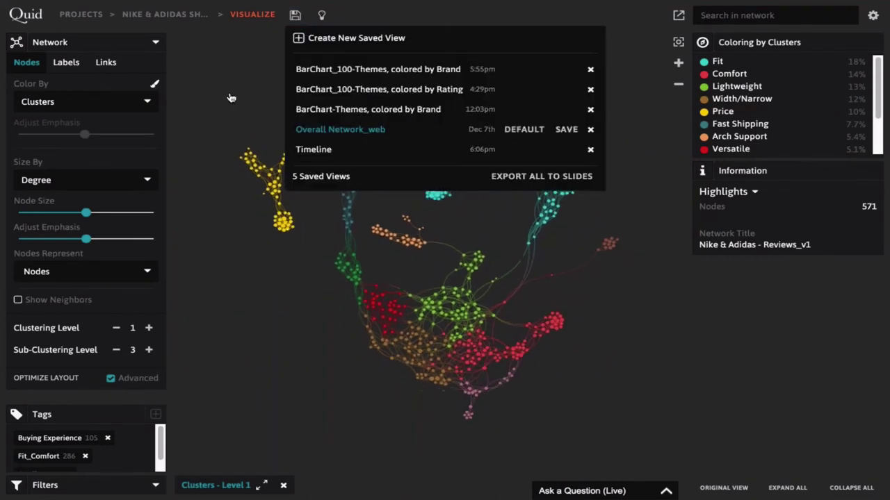
pyautogui.press('Escape')
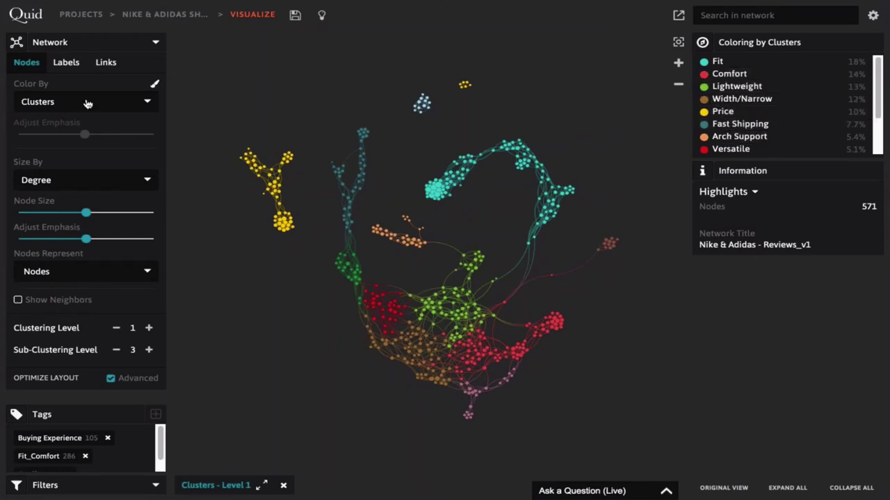
# Color the network nodes by the uploaded Brand field
pyautogui.click(48, 102)
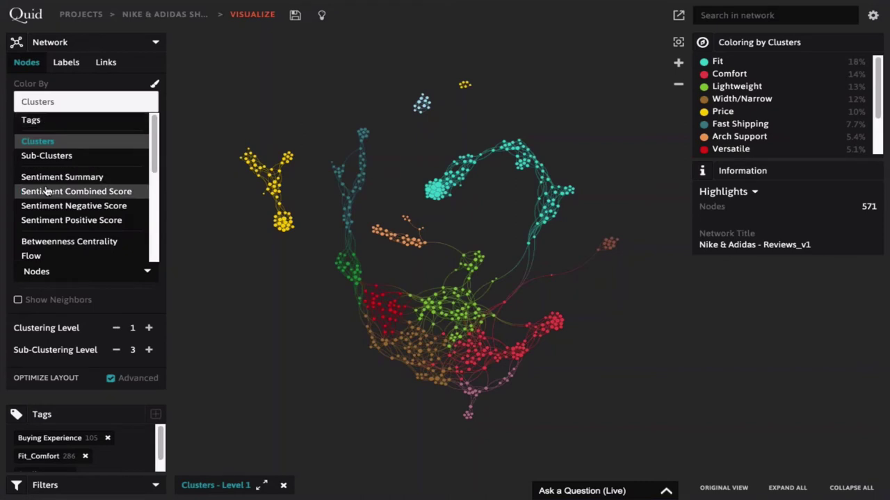
pyautogui.scroll(-3, 104, 188)
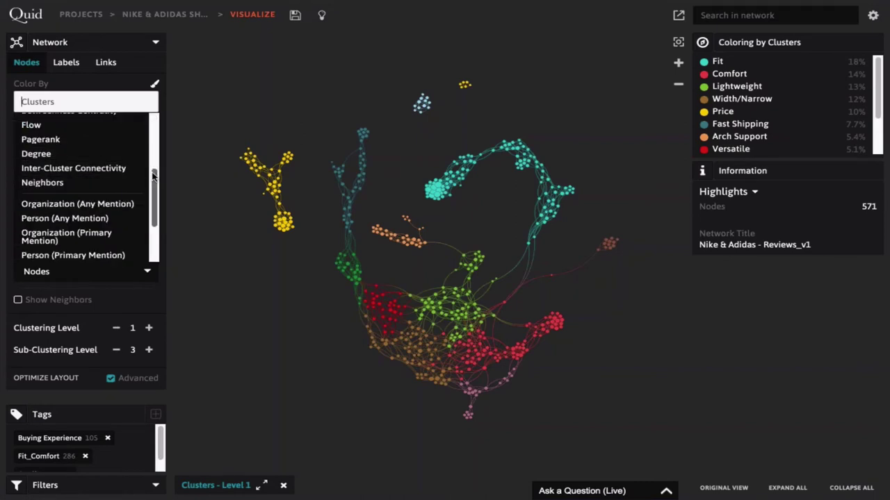
pyautogui.moveTo(154, 179); pyautogui.dragTo(154, 207)
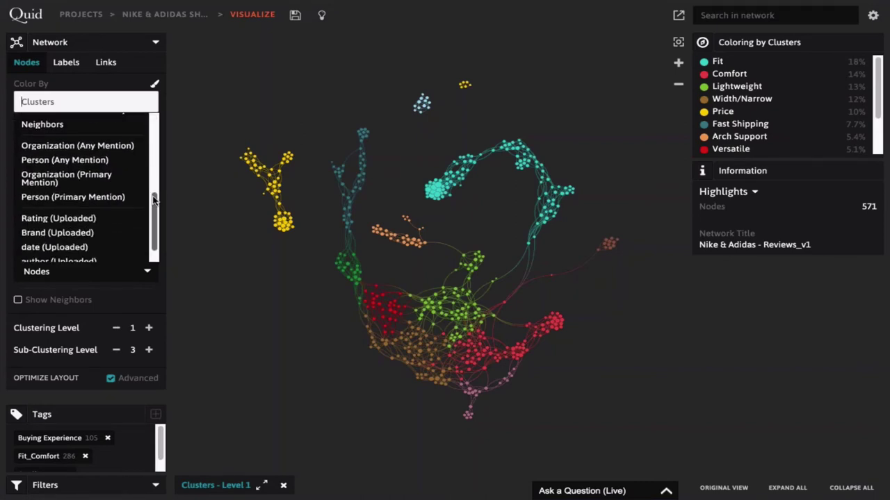
pyautogui.click(56, 233)
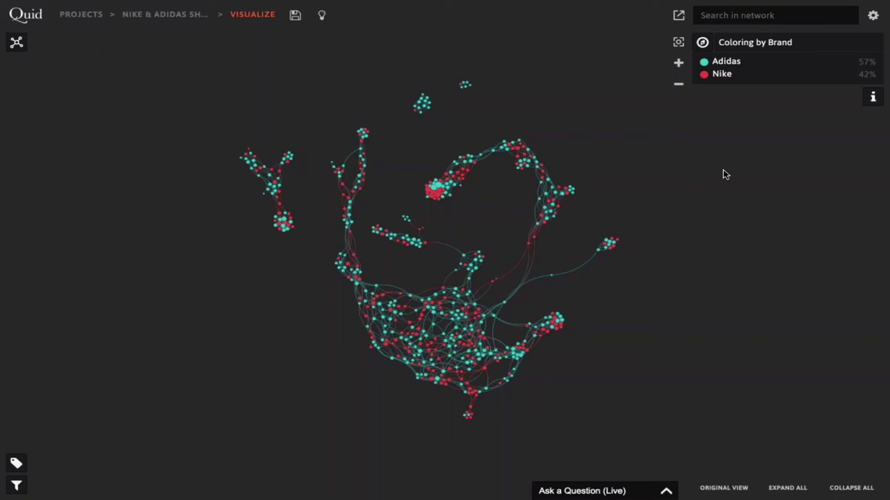
# Examine the brand mix and individual reviews in the arc-shaped Fit cluster, and return to the full network
pyautogui.scroll(5, 506, 139)
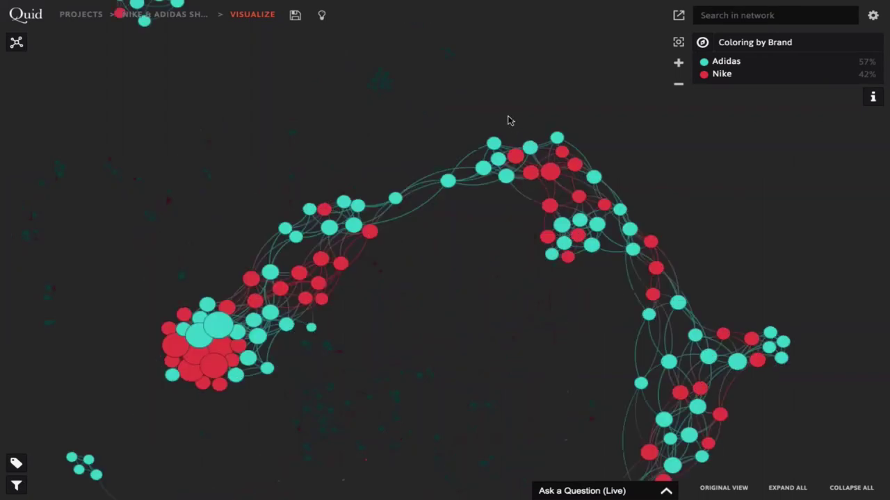
pyautogui.scroll(3, 507, 121)
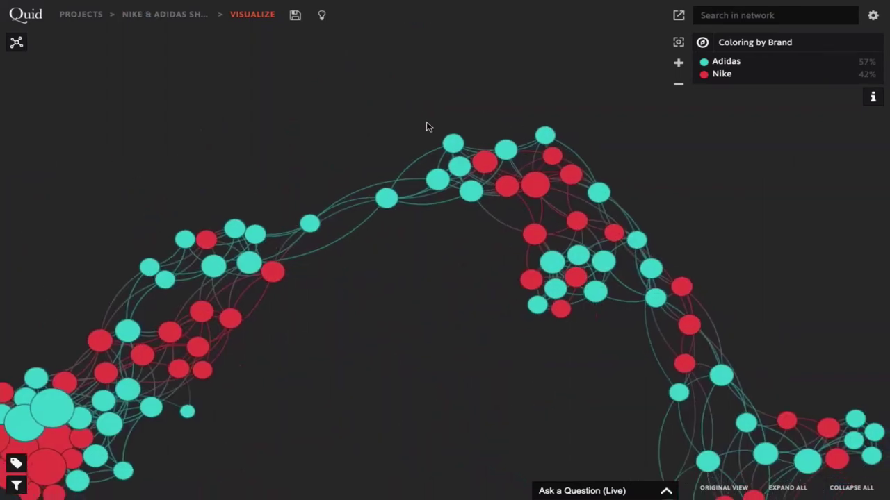
pyautogui.moveTo(537, 194)
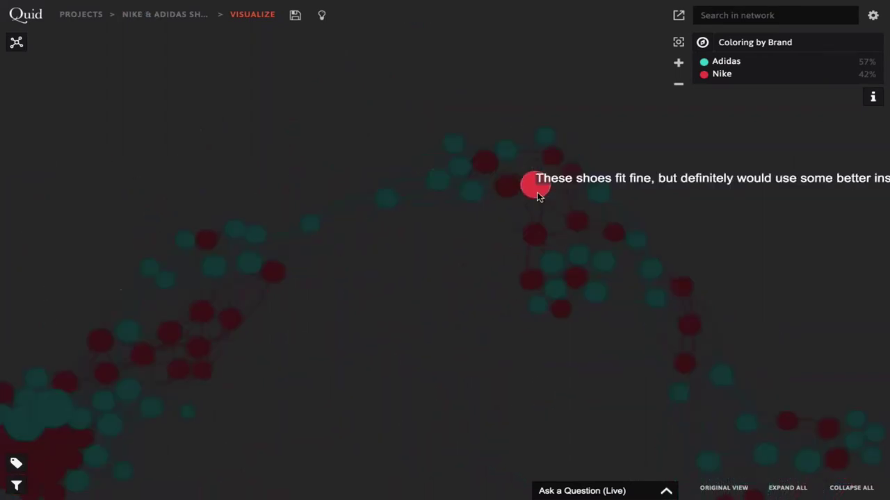
pyautogui.moveTo(535, 235)
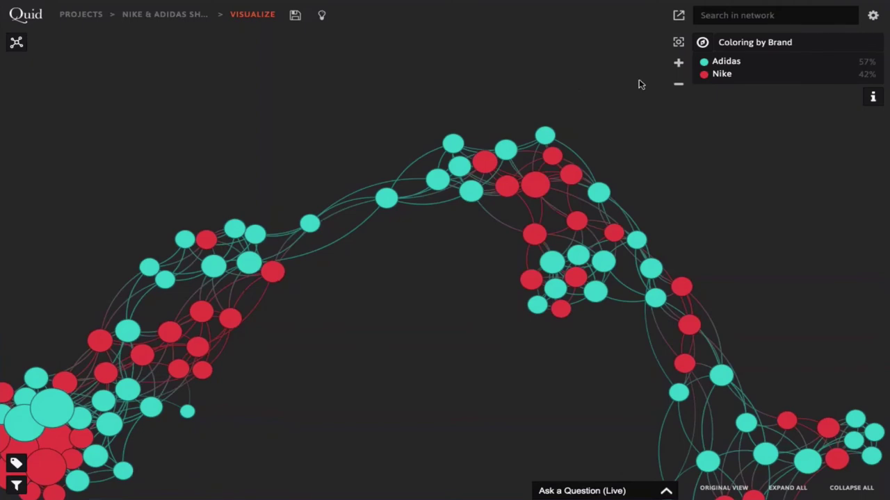
pyautogui.click(677, 43)
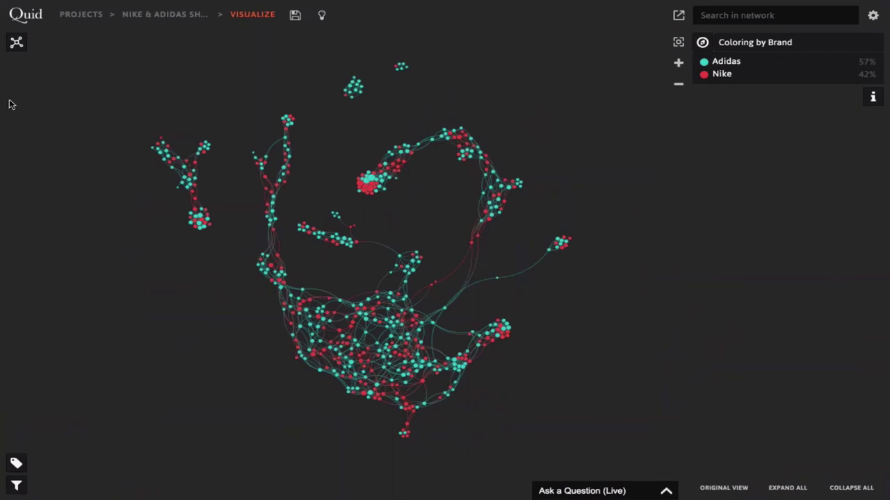
# Color the network nodes by Clusters again and look through the available node sizing options
pyautogui.click(17, 42)
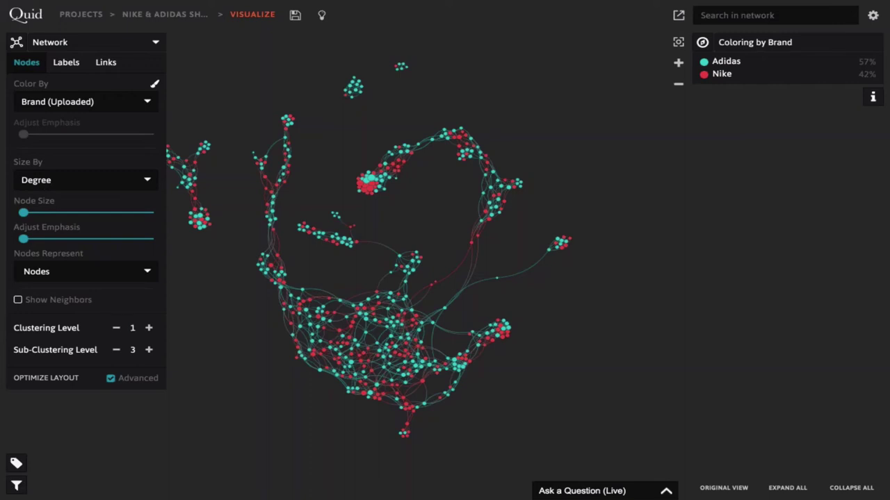
pyautogui.click(84, 101)
pyautogui.scroll(5, 49, 146)
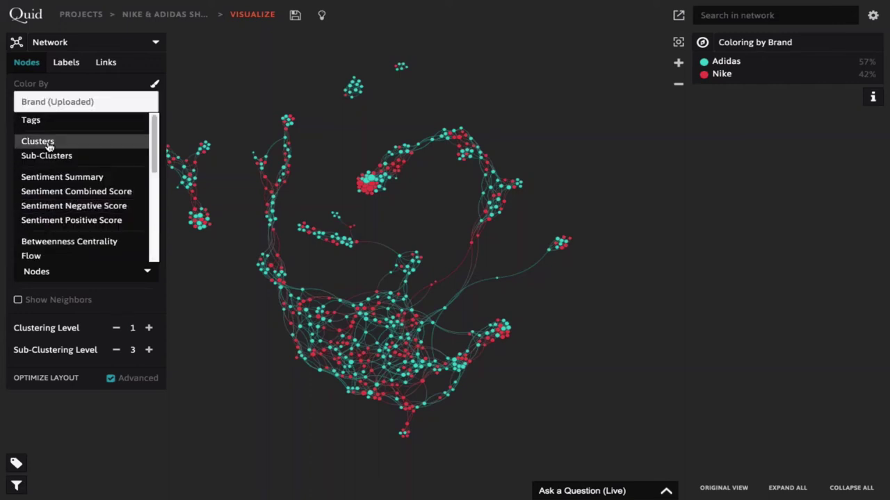
pyautogui.click(37, 141)
pyautogui.click(83, 180)
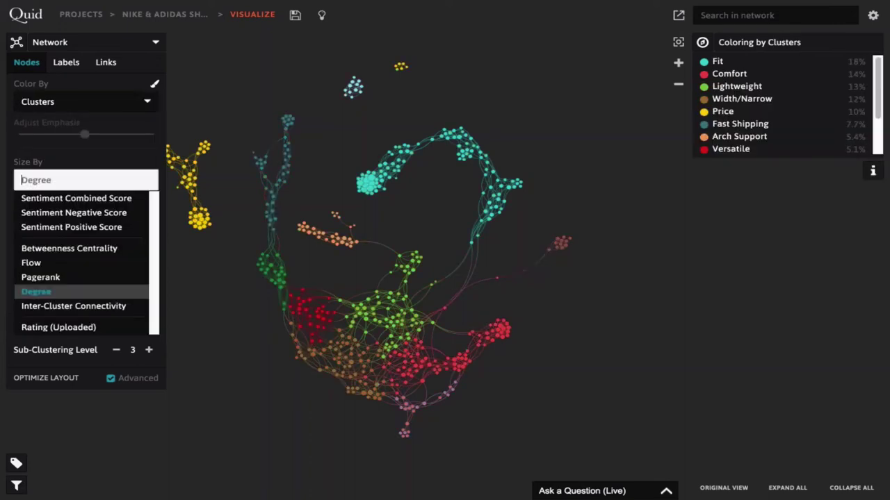
pyautogui.click(190, 101)
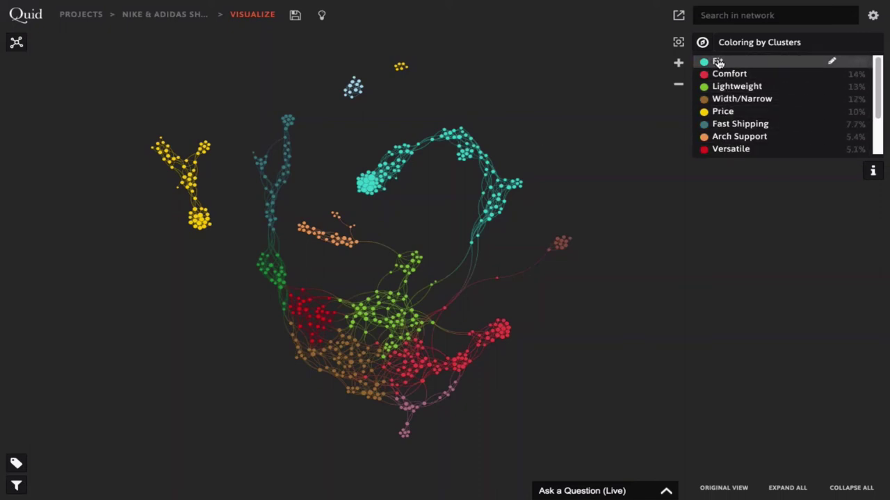
# Examine the reviews in the Fit, Comfort and Price clusters, and return to the full network
pyautogui.click(718, 62)
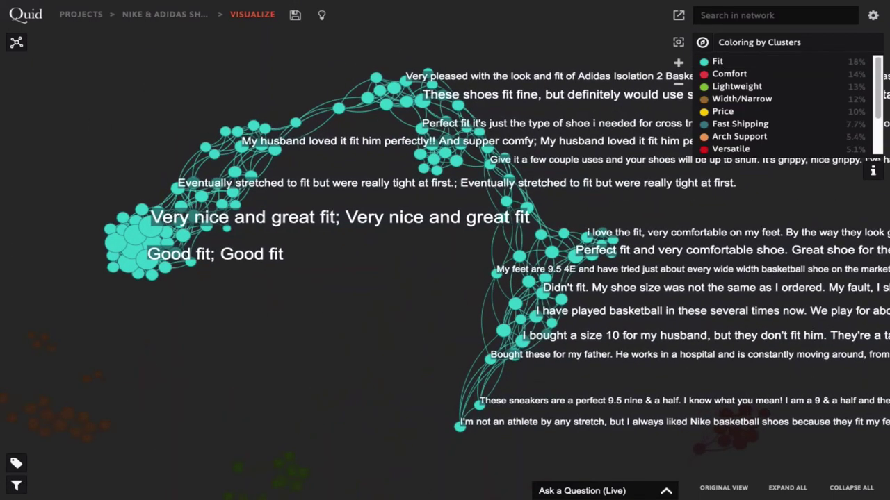
pyautogui.click(729, 74)
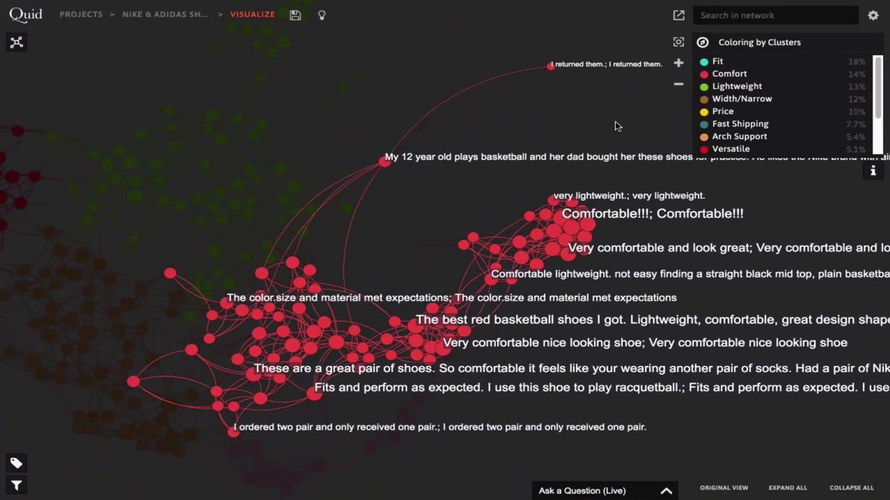
pyautogui.click(722, 112)
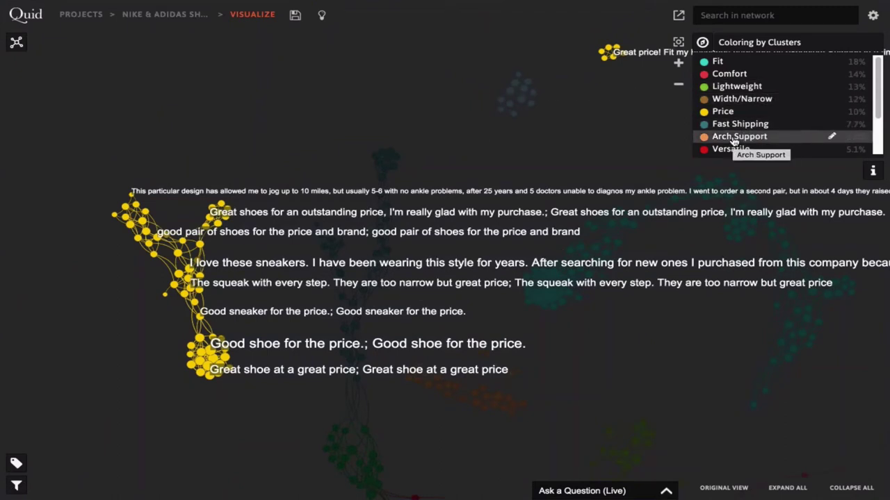
pyautogui.click(678, 42)
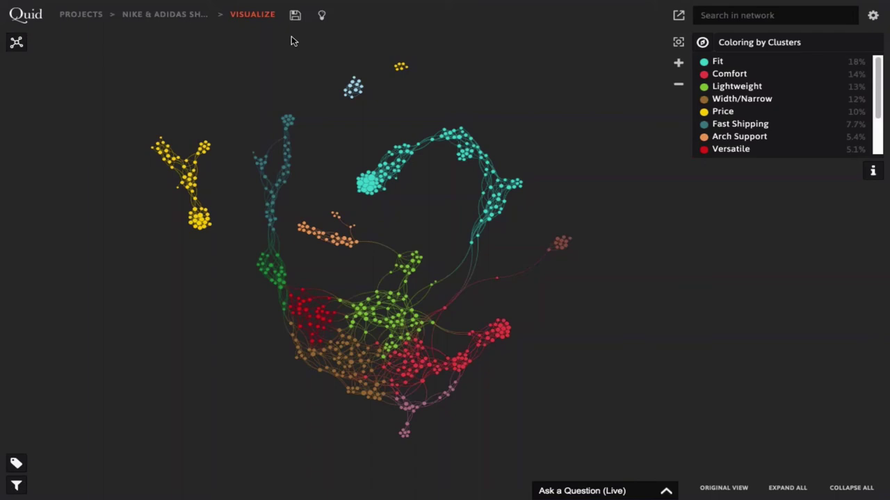
# Load the saved view "BarChart_100-Themes, colored by Brand"
pyautogui.click(295, 15)
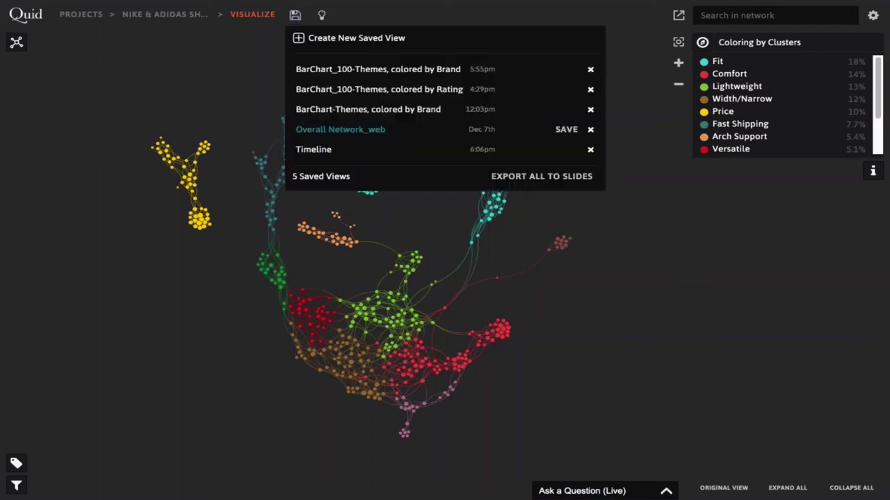
pyautogui.moveTo(371, 74)
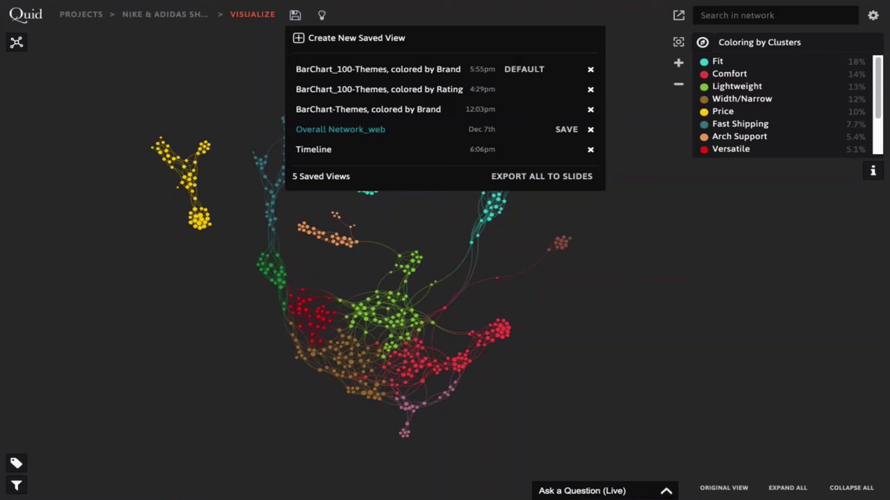
pyautogui.click(371, 74)
pyautogui.click(295, 15)
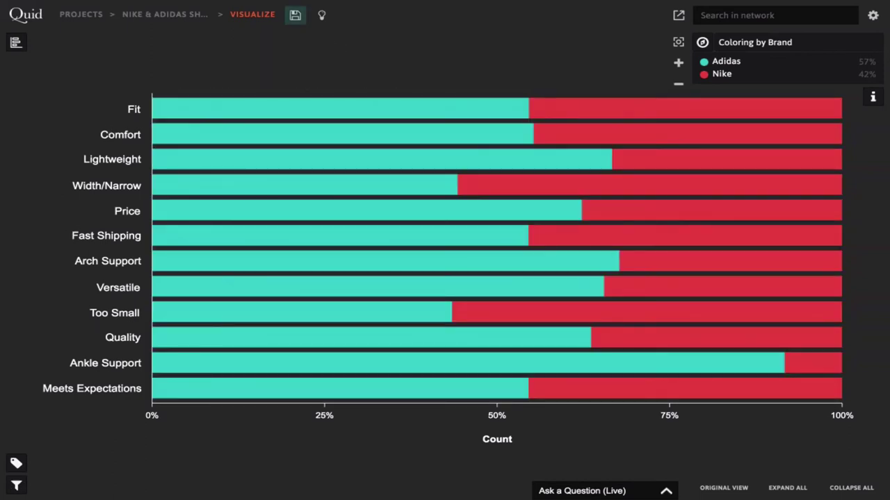
pyautogui.click(295, 15)
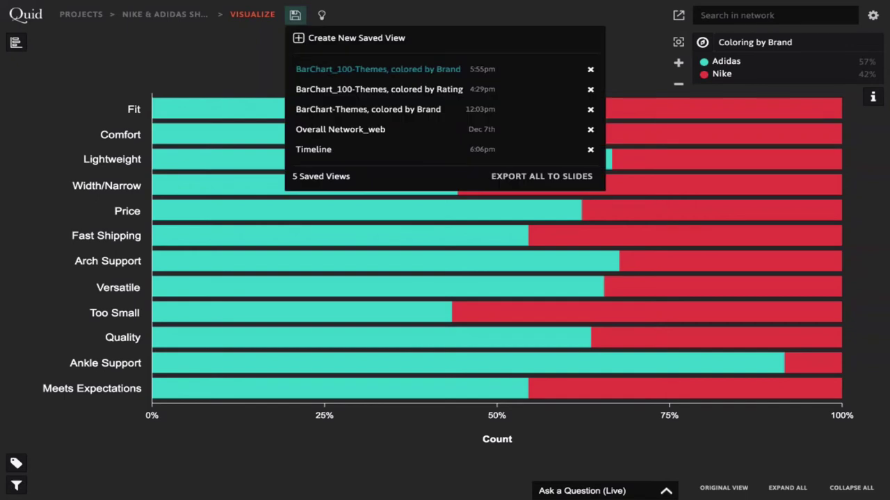
pyautogui.click(295, 14)
# Color the 100% stacked bar chart by Sentiment Summary and collapse the chart settings
pyautogui.click(15, 43)
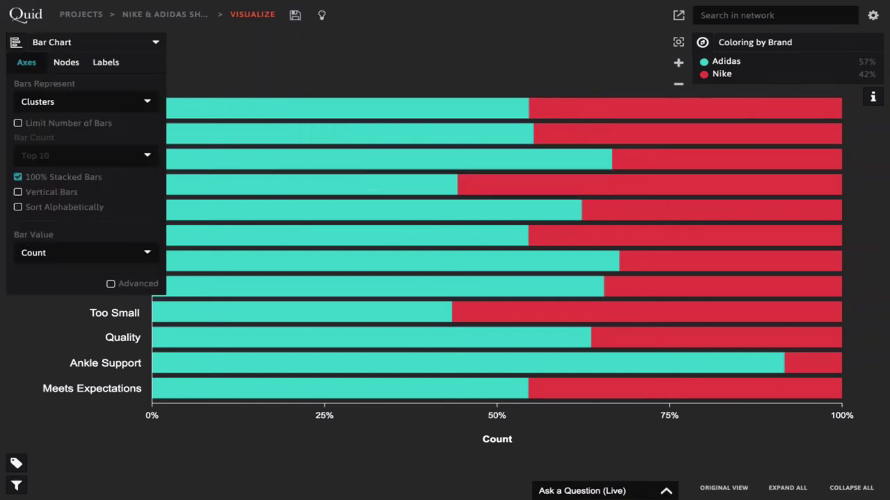
pyautogui.click(66, 62)
pyautogui.click(84, 102)
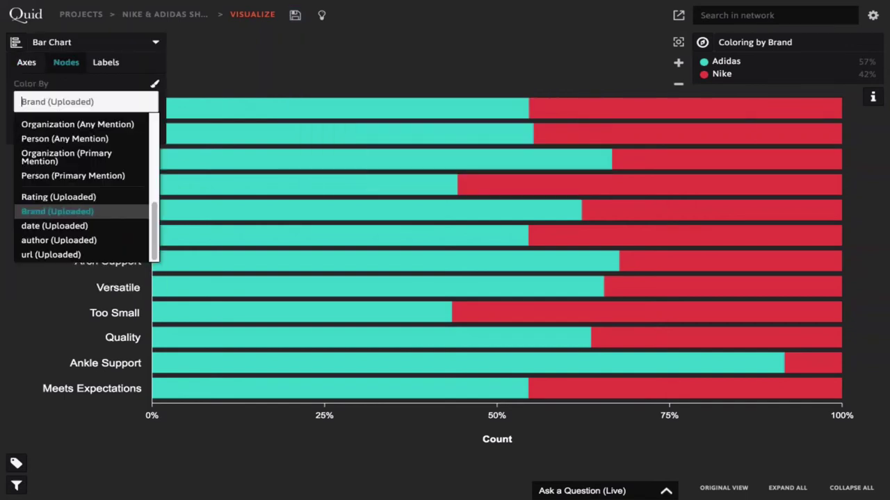
pyautogui.scroll(5, 69, 139)
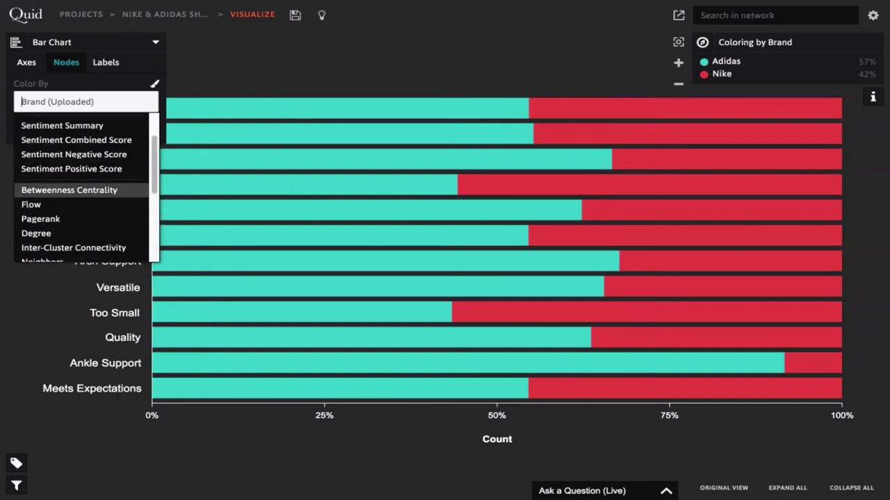
pyautogui.click(68, 126)
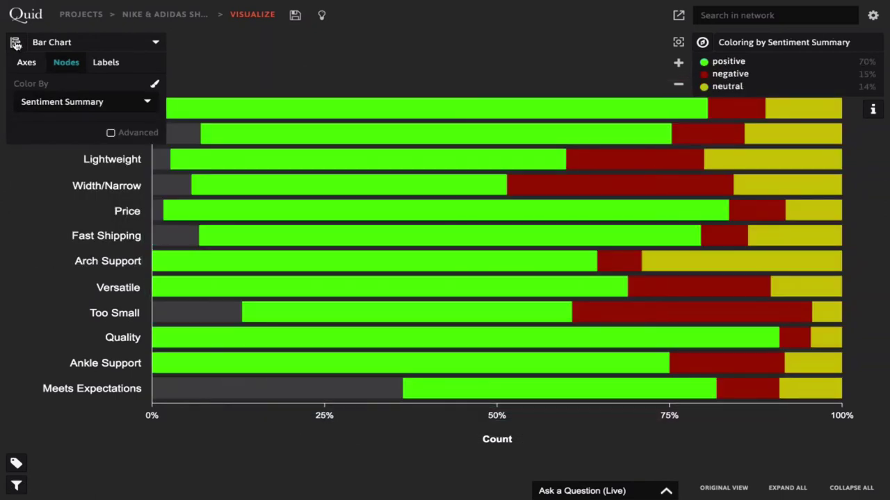
pyautogui.click(16, 43)
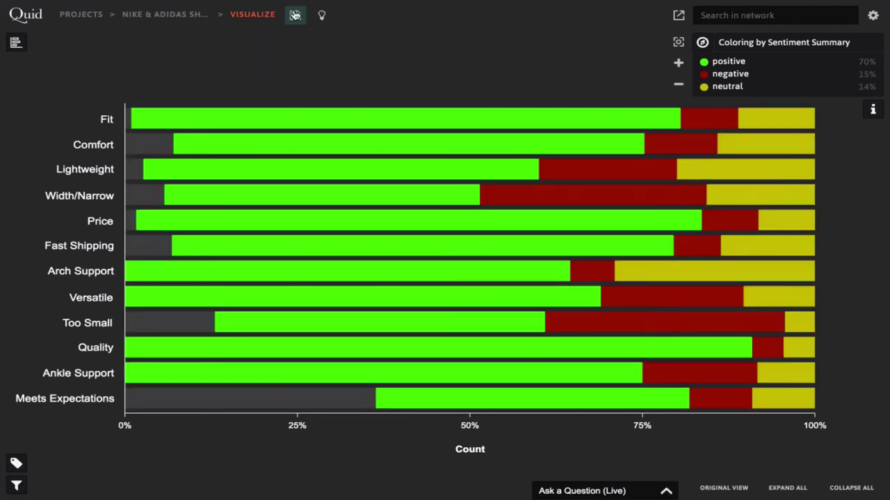
# Load the saved view "BarChart_100-Themes, colored by Rating" and inspect the low-rated reviews in the Width/Narrow bar
pyautogui.click(294, 14)
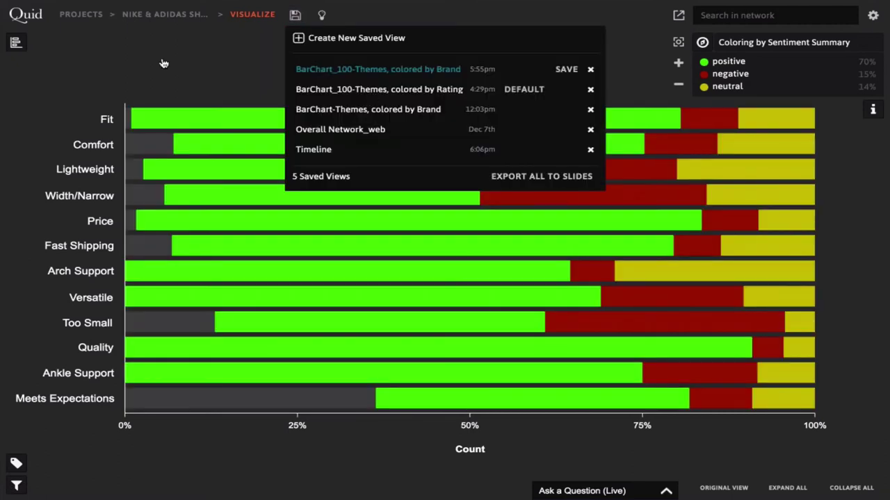
pyautogui.click(372, 96)
pyautogui.click(83, 60)
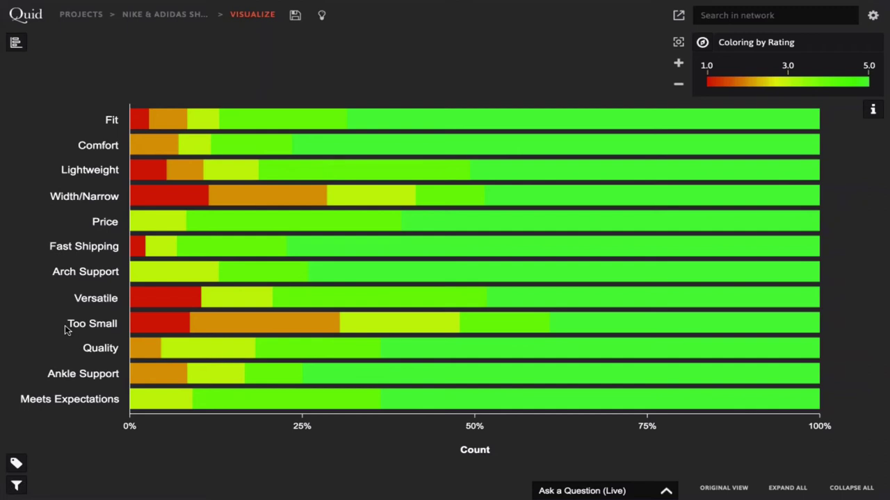
pyautogui.moveTo(148, 331)
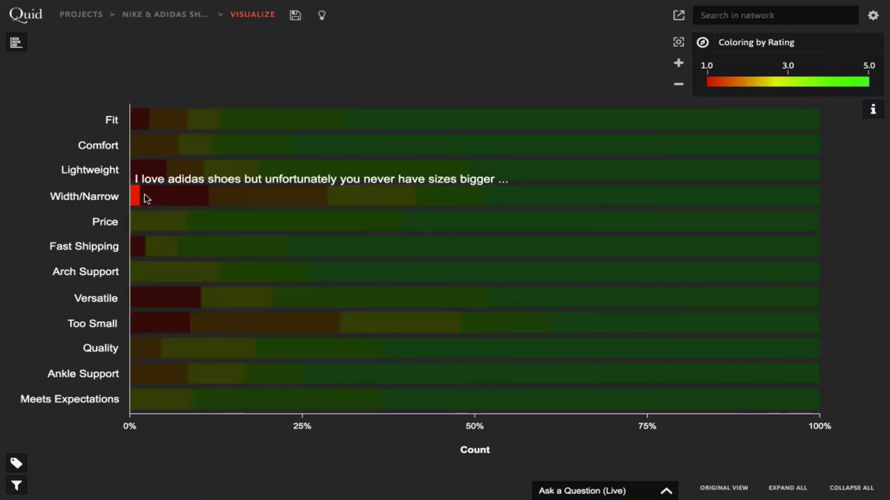
pyautogui.moveTo(176, 202)
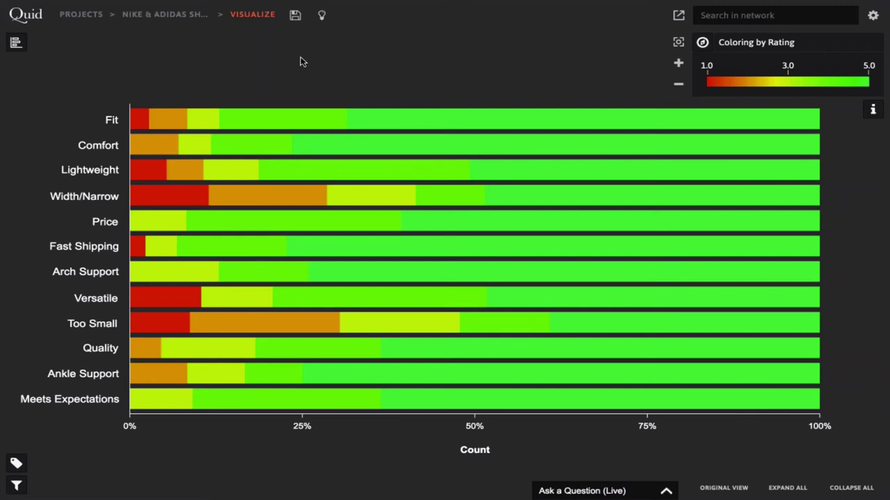
# Load the saved view "Timeline" for the Nike & Adidas shoe reviews
pyautogui.click(295, 15)
pyautogui.click(294, 14)
pyautogui.click(295, 15)
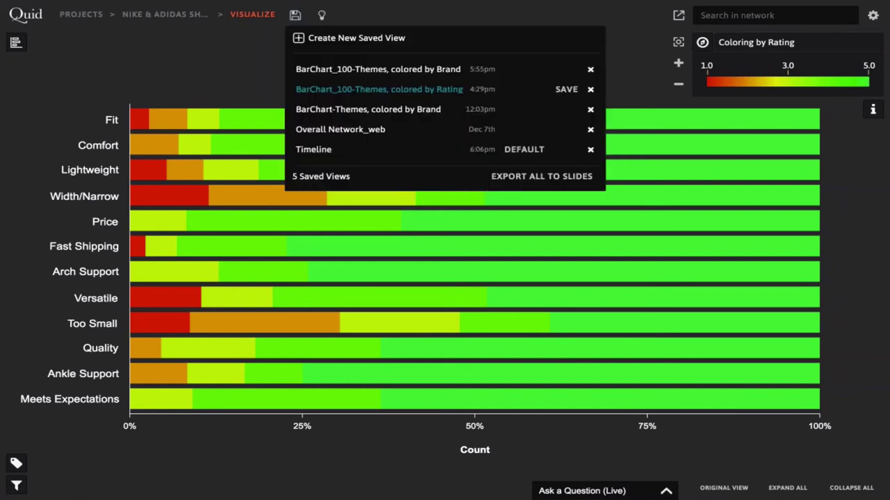
pyautogui.click(313, 152)
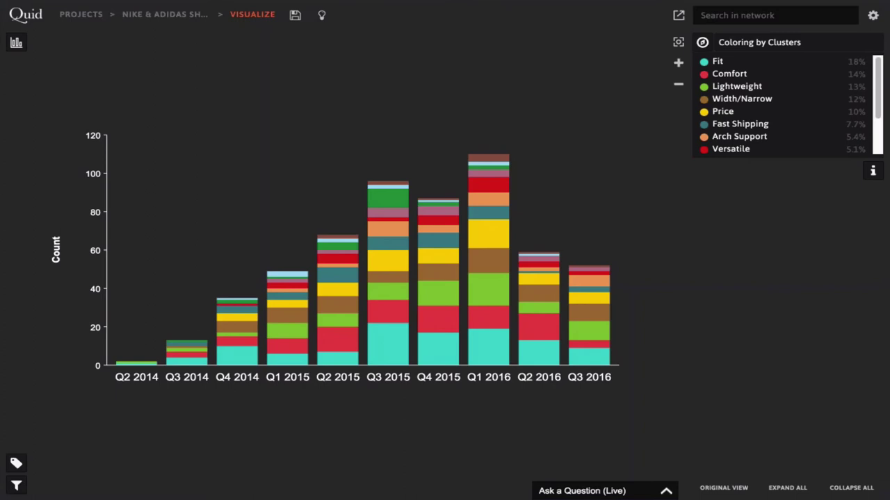
# Load the saved view "Overall Network_web" to return to the clustered review network
pyautogui.click(295, 14)
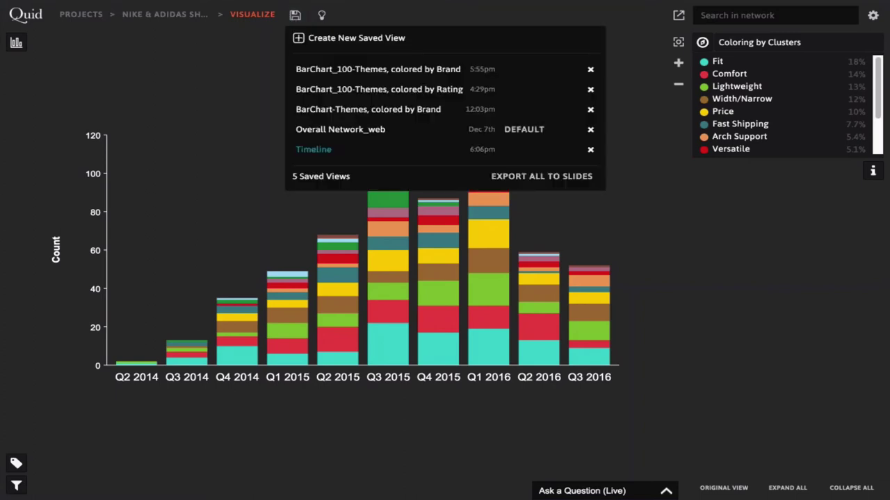
pyautogui.click(340, 129)
pyautogui.click(215, 80)
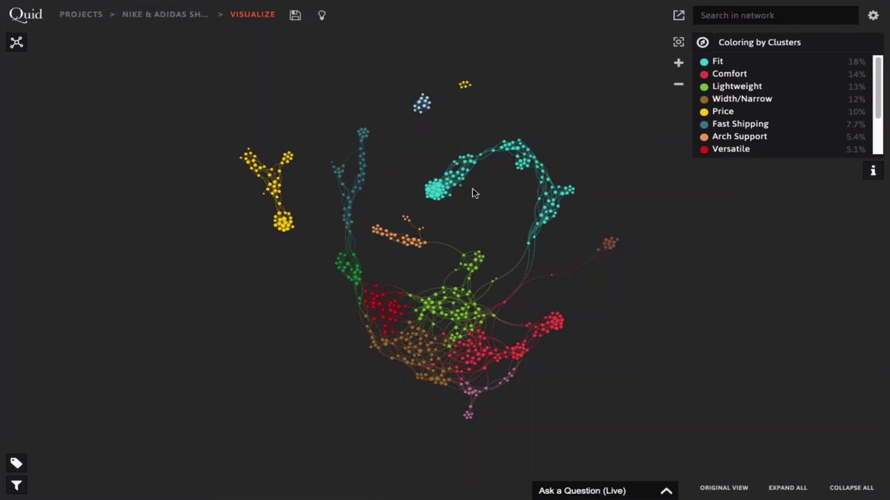
# Inspect the "Five Stars" review in the Fit cluster, collapse its information and clear the selection
pyautogui.click(441, 193)
pyautogui.click(873, 171)
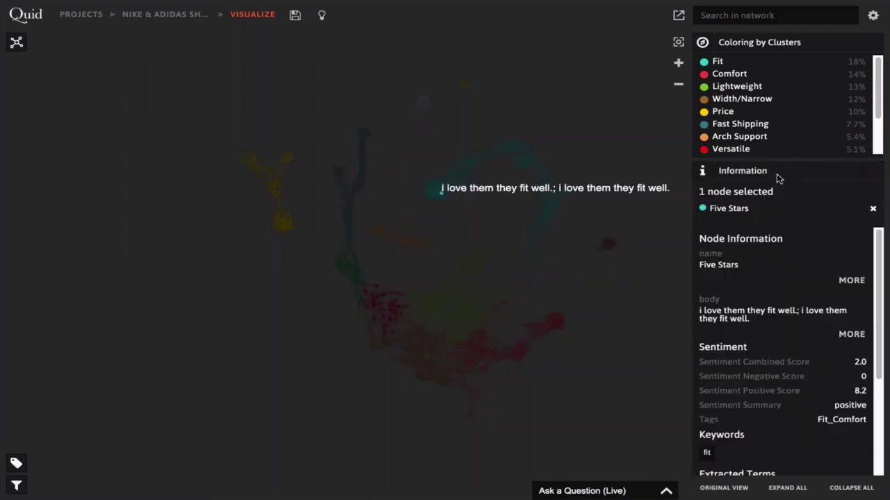
pyautogui.click(778, 174)
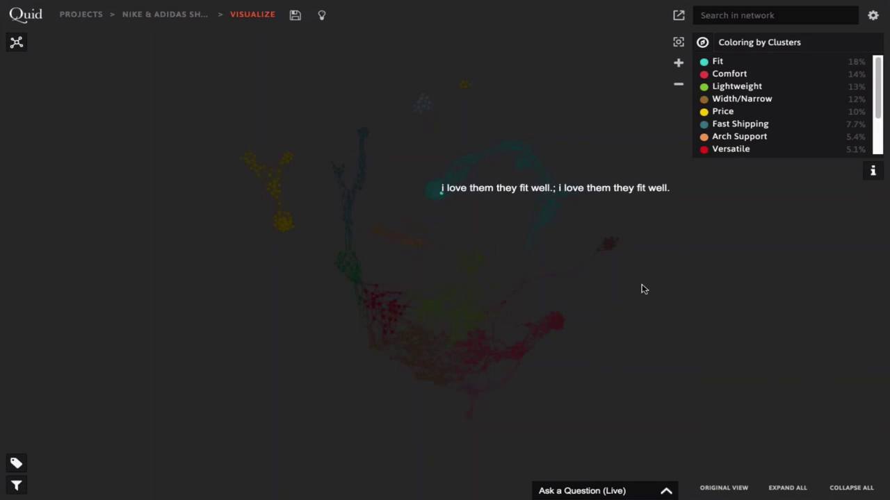
pyautogui.click(606, 306)
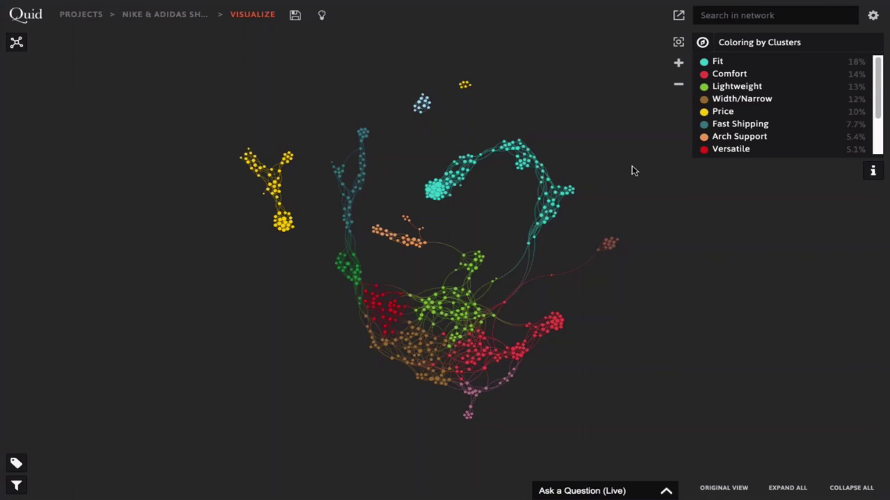
# Switch to the 161213_OPUS WEBINAR project and open the Health AI_2016_scopus network in full screen
pyautogui.press('ctrl+super+f')
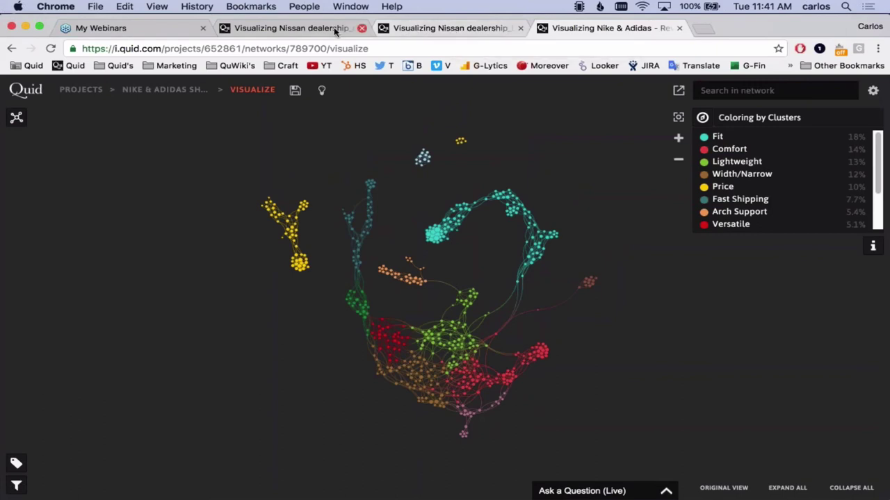
pyautogui.click(438, 27)
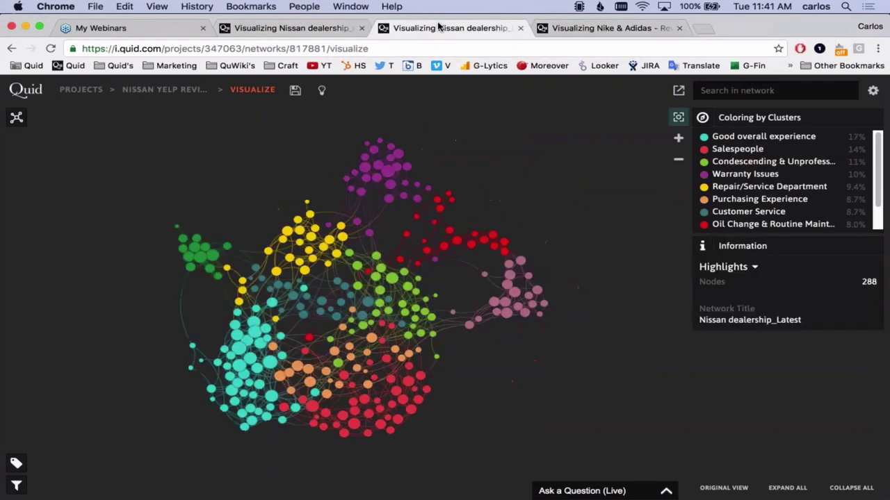
pyautogui.click(592, 28)
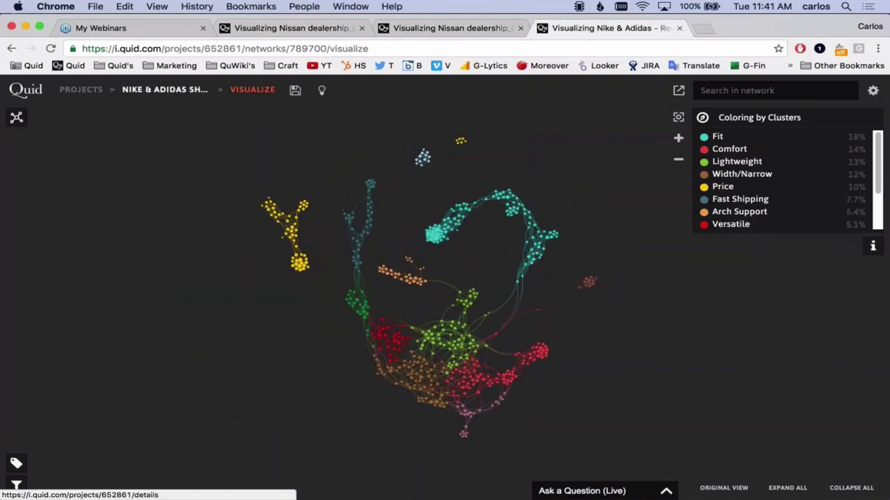
pyautogui.click(287, 30)
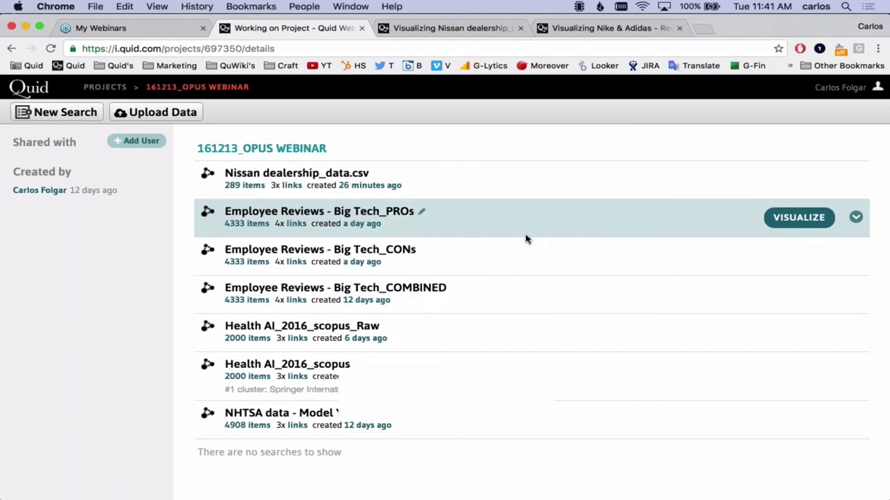
pyautogui.press('ctrl+super+f')
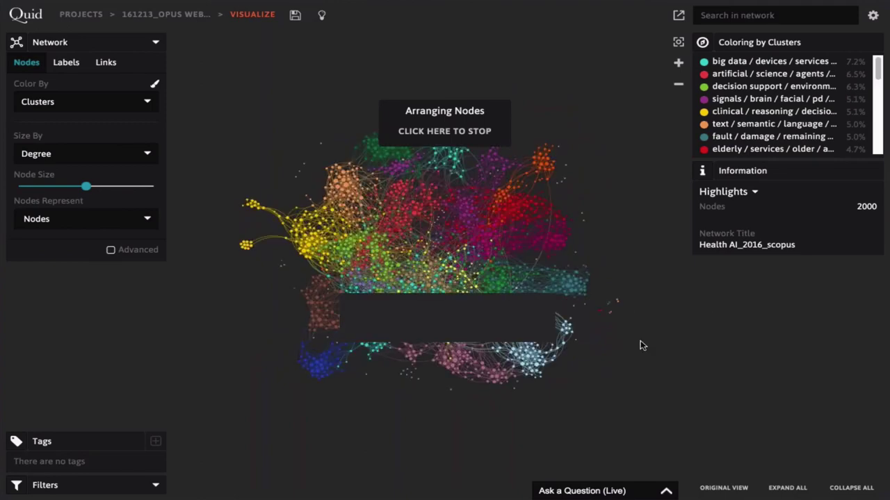
# Check the Health AI_2016_scopus network for saved views and return to the 161213_OPUS WEBINAR project page
pyautogui.click(295, 15)
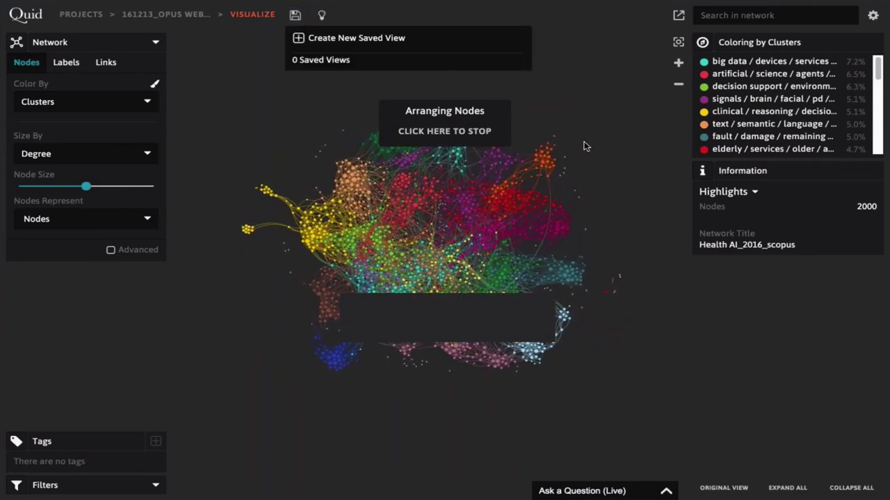
pyautogui.moveTo(372, 303); pyautogui.dragTo(325, 320)
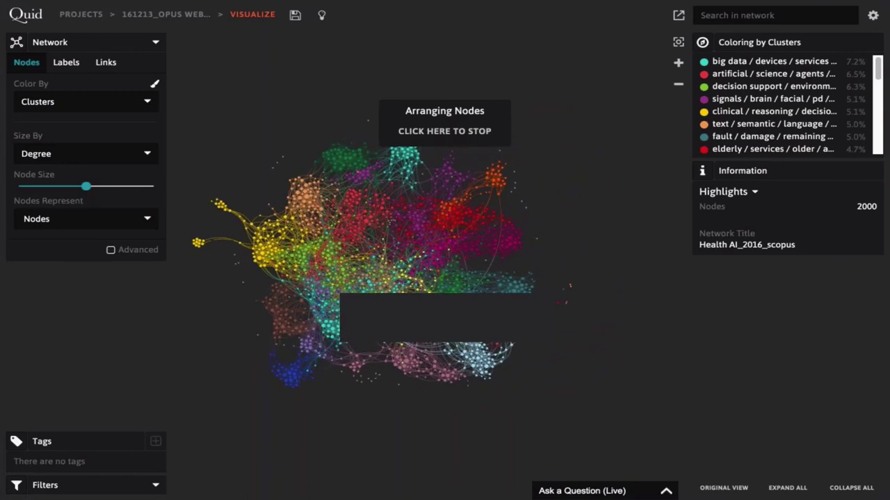
pyautogui.click(165, 14)
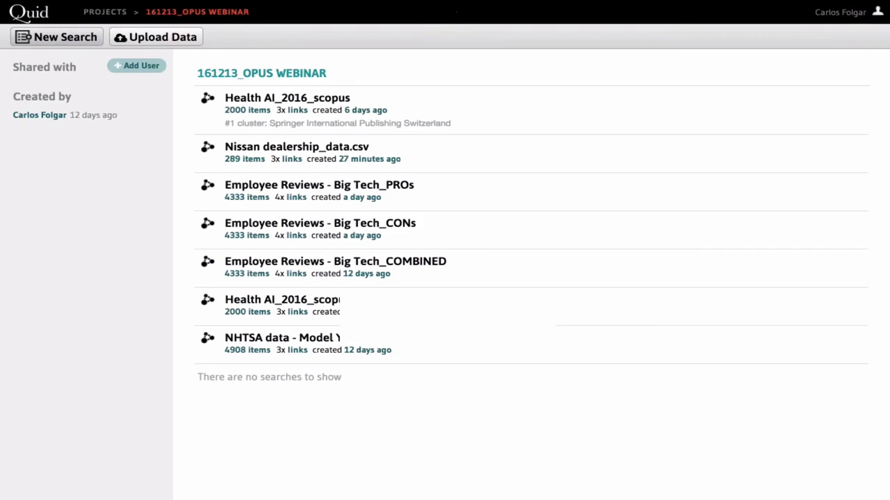
# Reopen the Health AI_2016_scopus network, stop its node arrangement and collapse the network settings
pyautogui.moveTo(85, 10)
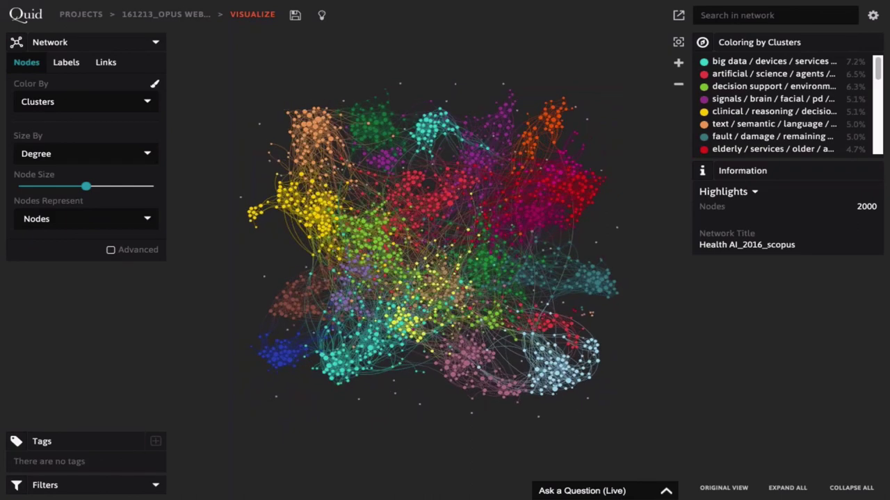
pyautogui.moveTo(386, 258)
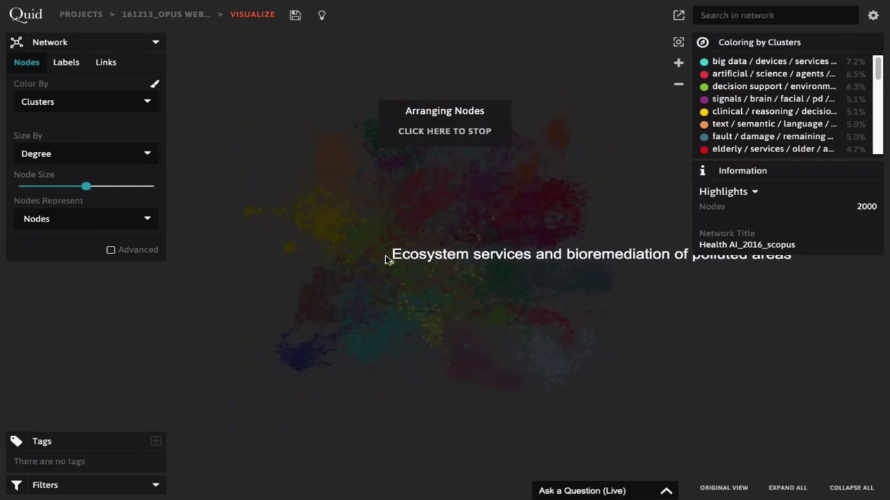
pyautogui.moveTo(359, 342)
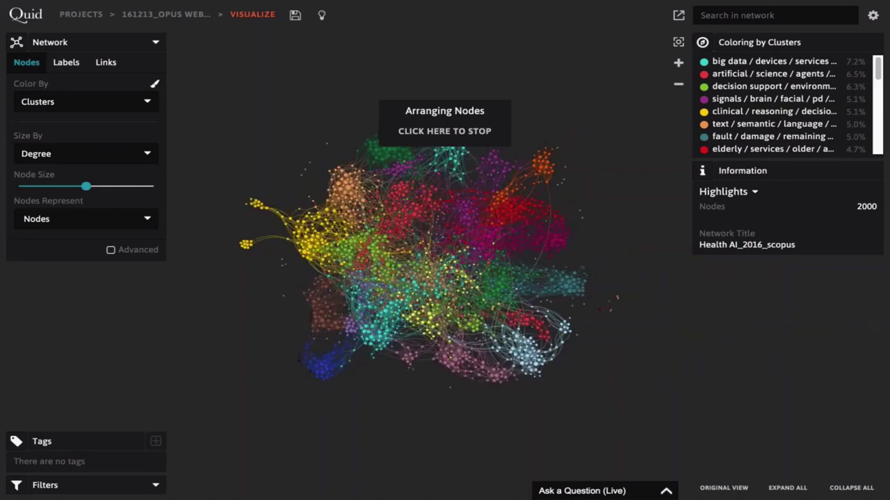
pyautogui.click(458, 131)
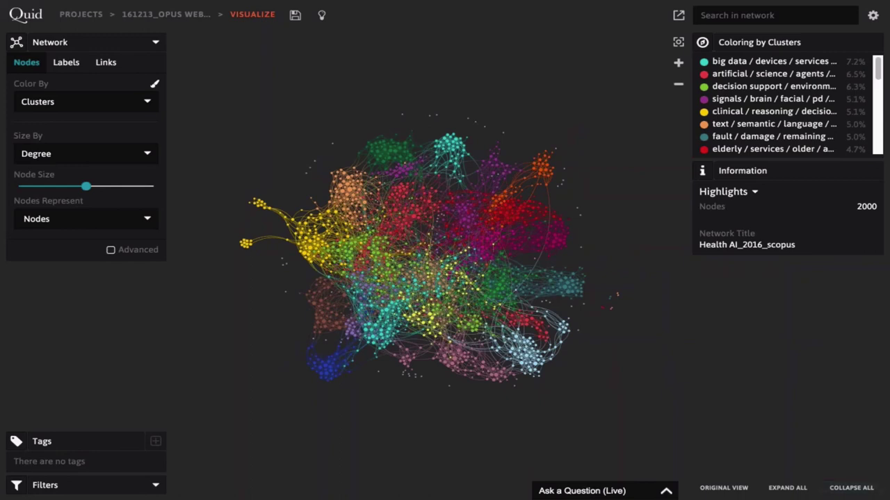
pyautogui.click(17, 43)
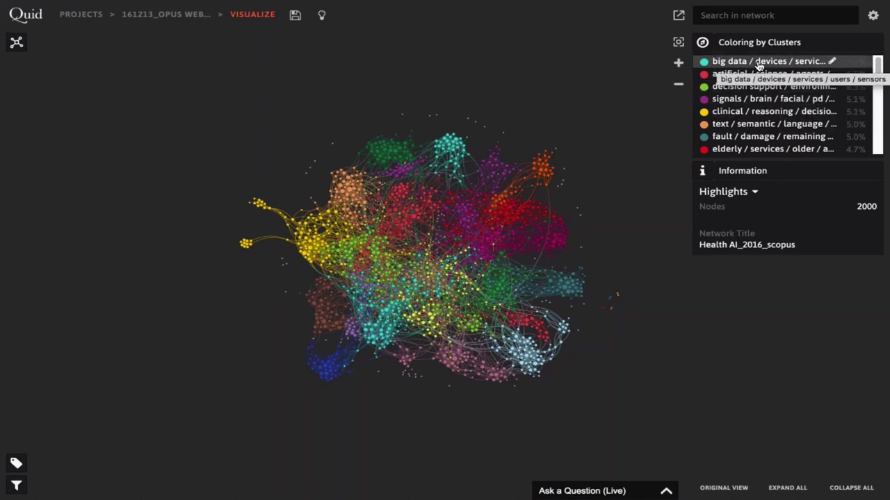
# Examine the article titles and keywords in the "big data / devices / services" and "signals / brain / facial" clusters
pyautogui.click(759, 63)
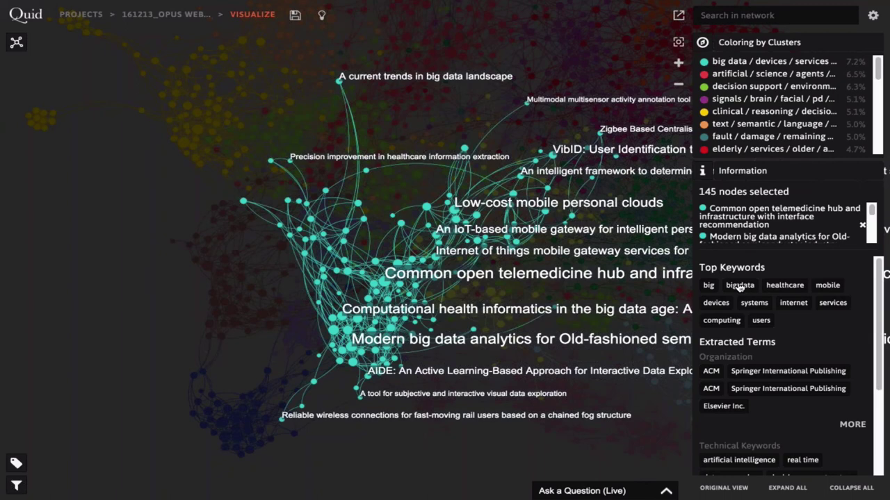
pyautogui.moveTo(509, 438); pyautogui.dragTo(349, 436)
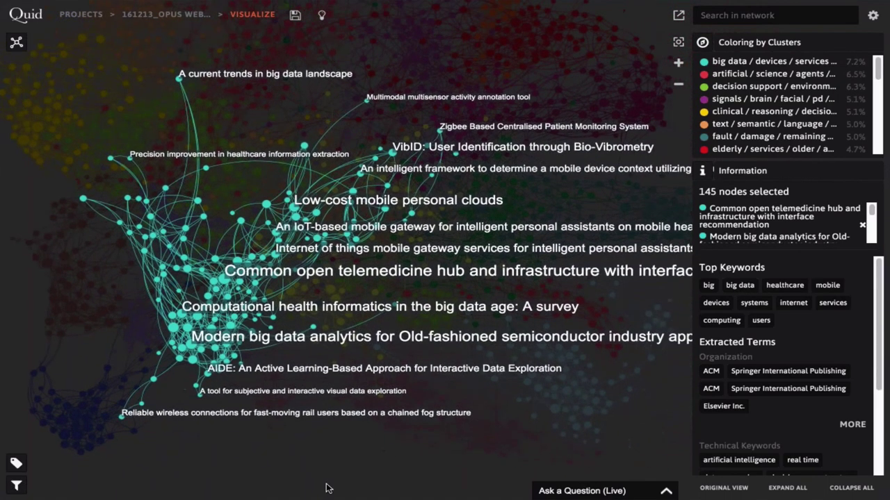
pyautogui.click(759, 101)
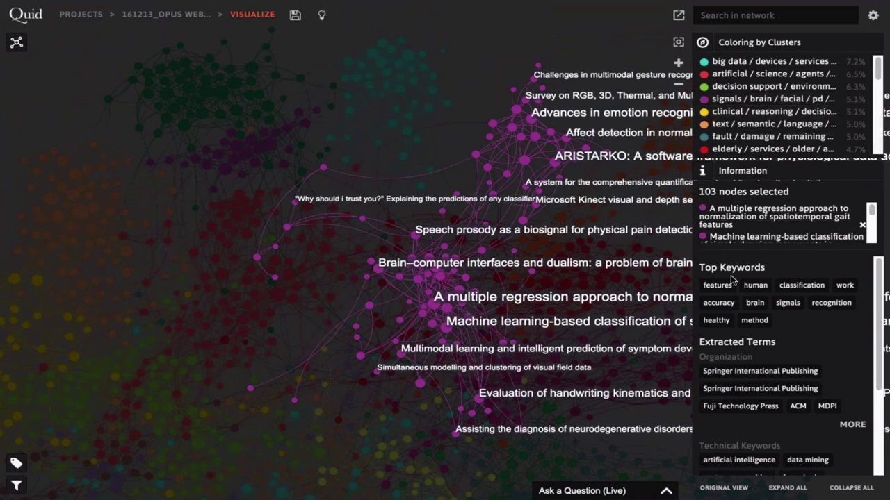
pyautogui.moveTo(542, 32); pyautogui.dragTo(412, 40)
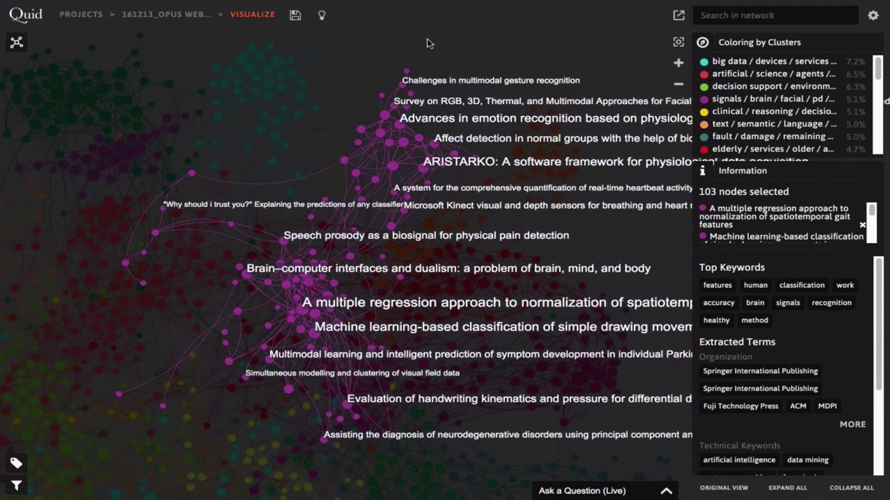
pyautogui.moveTo(465, 44); pyautogui.dragTo(357, 44)
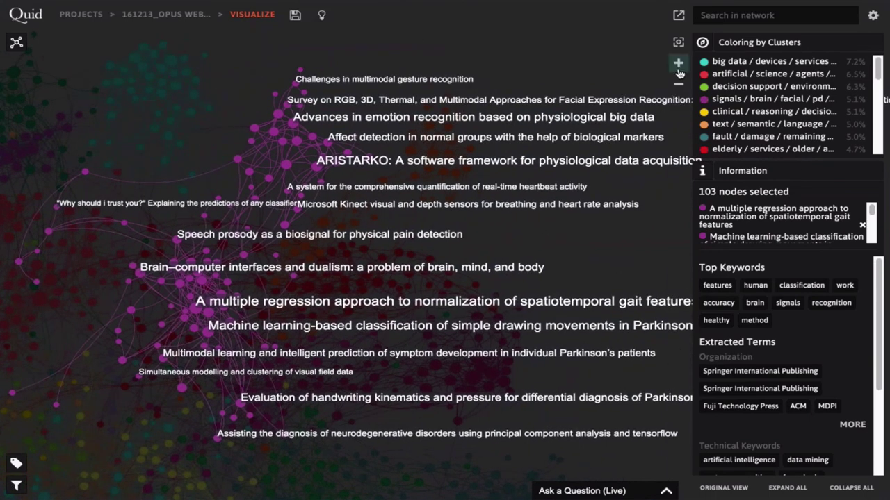
# Examine the "text / semantic / language" cluster and the "wireless / nodes / sensor" cluster further down the cluster legend
pyautogui.click(763, 126)
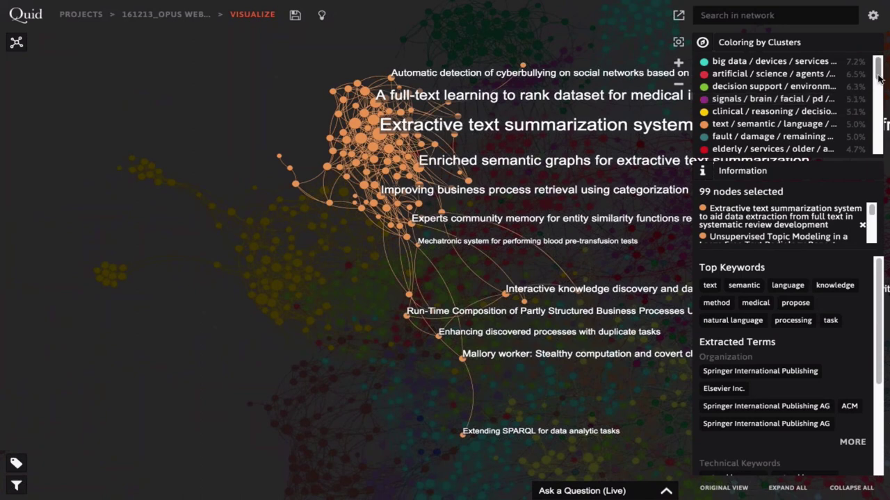
pyautogui.scroll(-5, 875, 93)
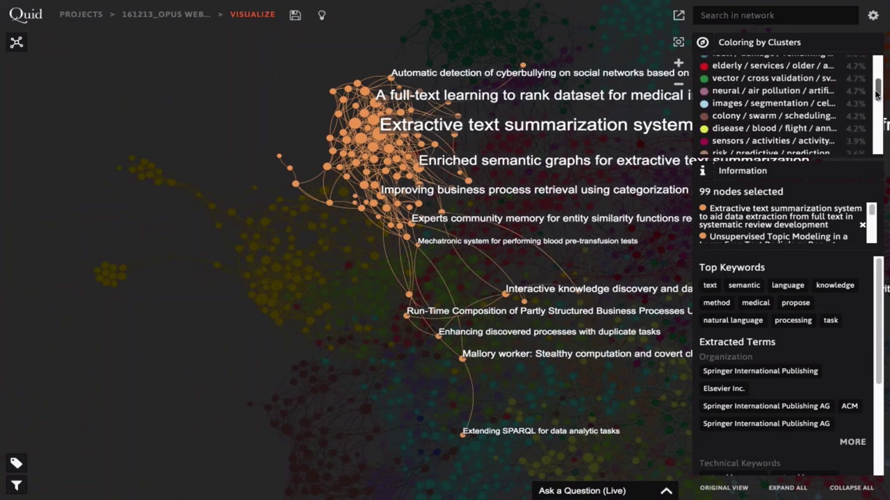
pyautogui.moveTo(877, 94); pyautogui.dragTo(876, 109)
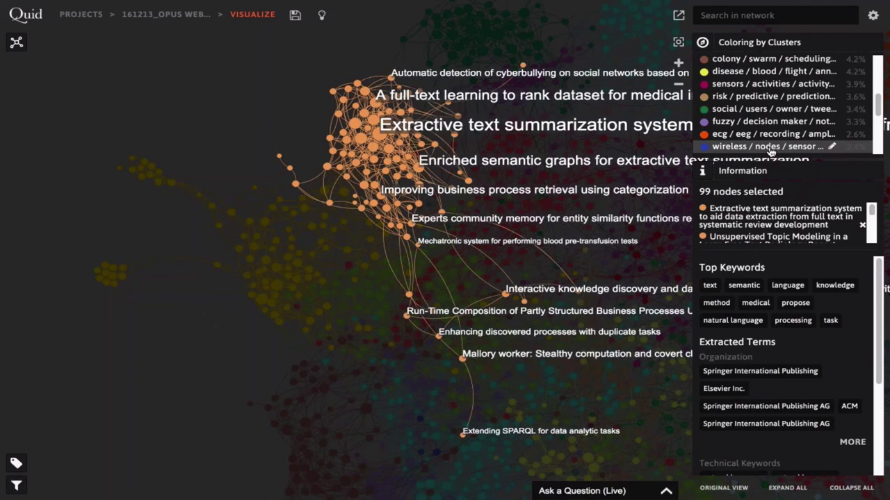
pyautogui.click(768, 146)
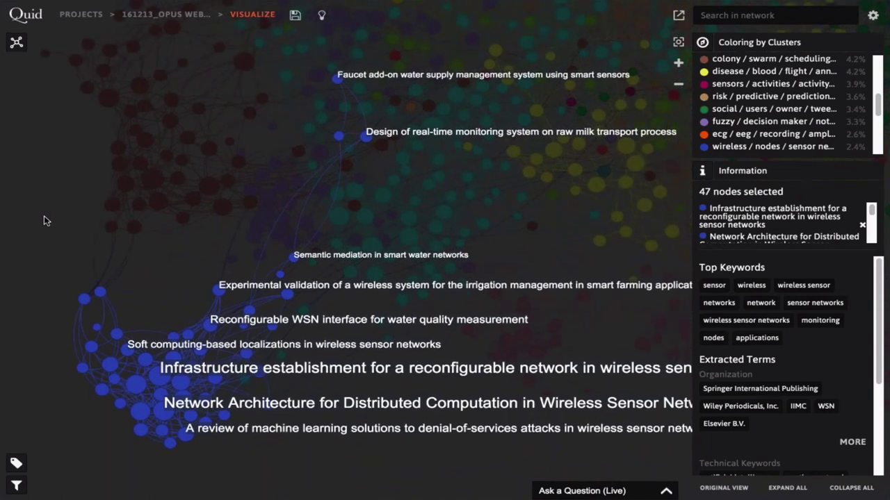
# Read the full abstract of "Infrastructure establishment for a reconfigurable network in wireless sensor networks" and highlight its first affiliation
pyautogui.click(158, 381)
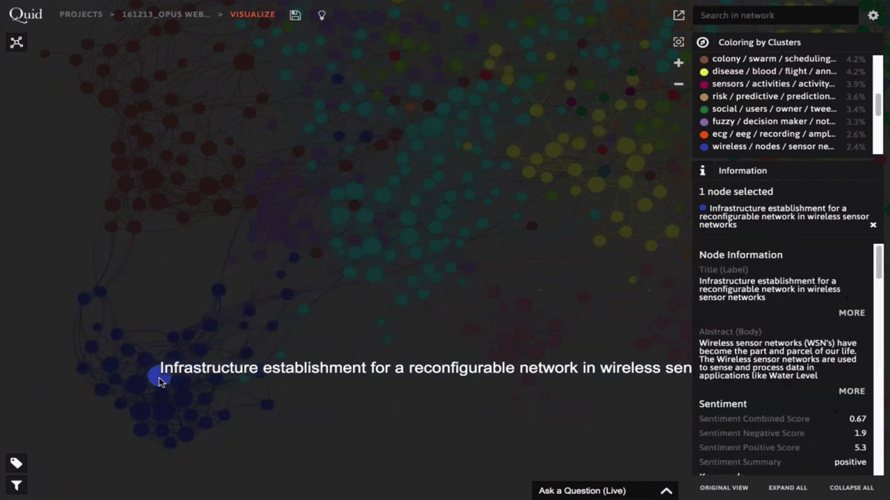
pyautogui.moveTo(166, 292); pyautogui.dragTo(125, 285)
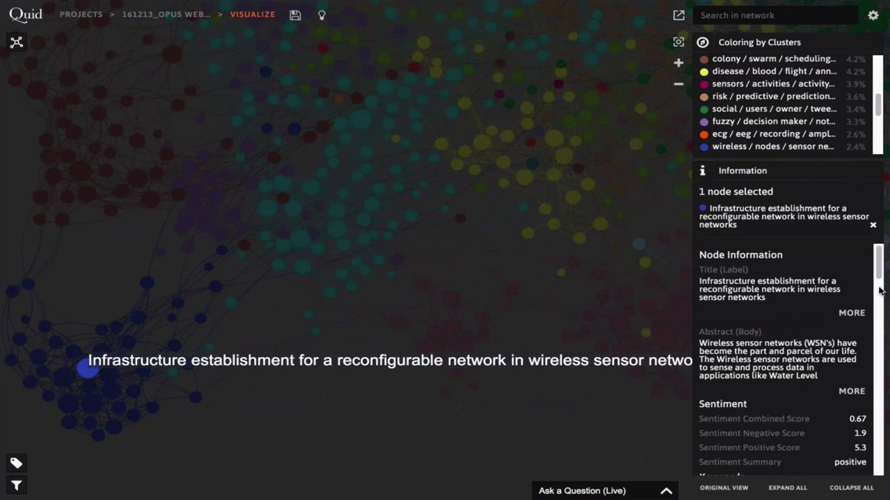
pyautogui.moveTo(877, 265)
pyautogui.mouseDown()
pyautogui.moveTo(878, 284)
pyautogui.moveTo(877, 267)
pyautogui.mouseUp()
pyautogui.click(849, 380)
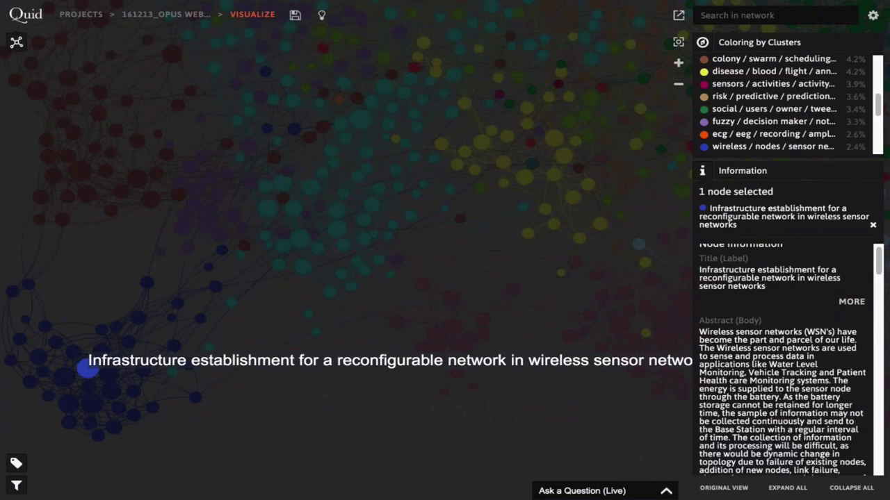
pyautogui.scroll(-3, 748, 273)
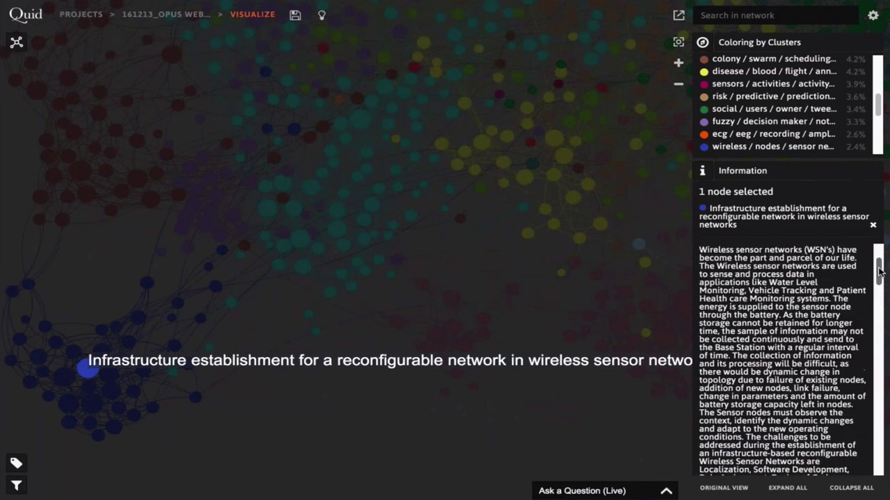
pyautogui.moveTo(878, 270); pyautogui.dragTo(878, 353)
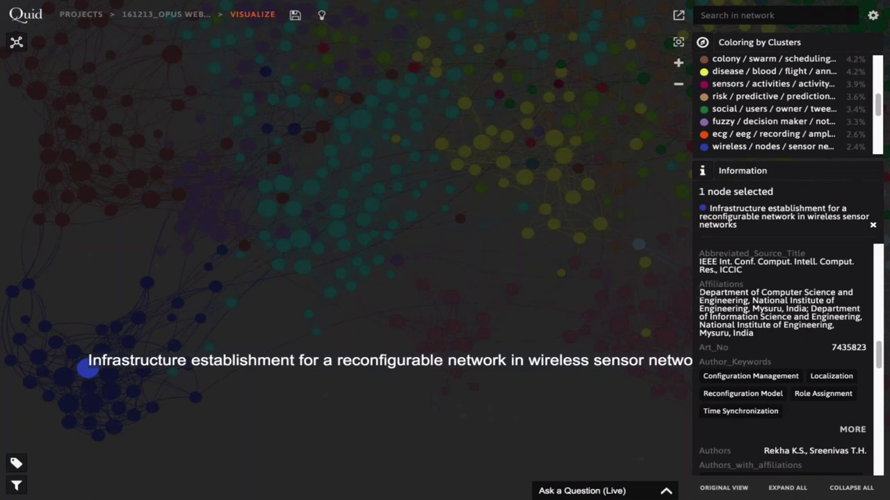
pyautogui.moveTo(699, 293); pyautogui.dragTo(809, 308)
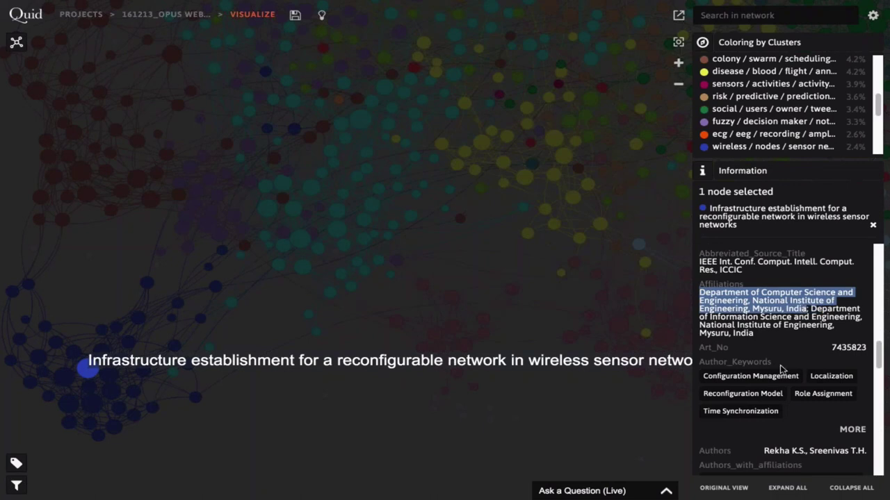
# Examine the paper's authors, conference details, document type, DOI and index keywords, and restore the view of the whole network
pyautogui.moveTo(879, 349); pyautogui.dragTo(879, 369)
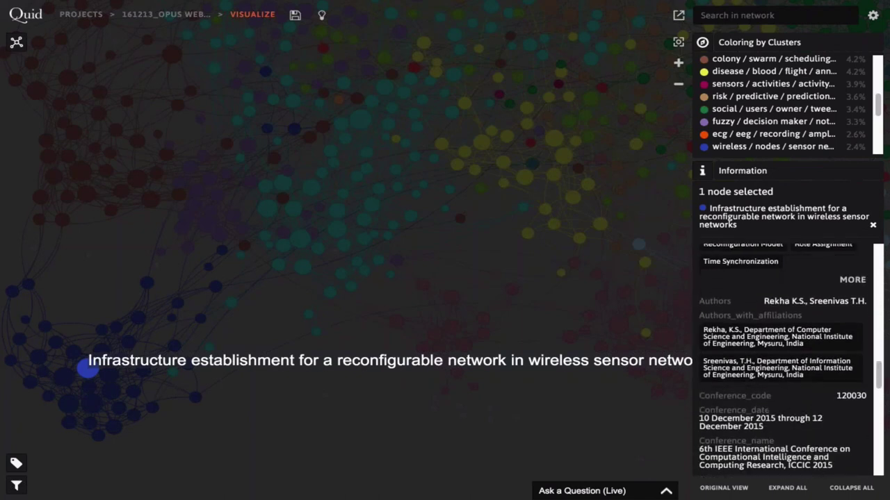
pyautogui.moveTo(763, 301); pyautogui.dragTo(867, 301)
pyautogui.click(867, 301)
pyautogui.moveTo(878, 375)
pyautogui.mouseDown()
pyautogui.moveTo(879, 402)
pyautogui.moveTo(881, 377)
pyautogui.mouseUp()
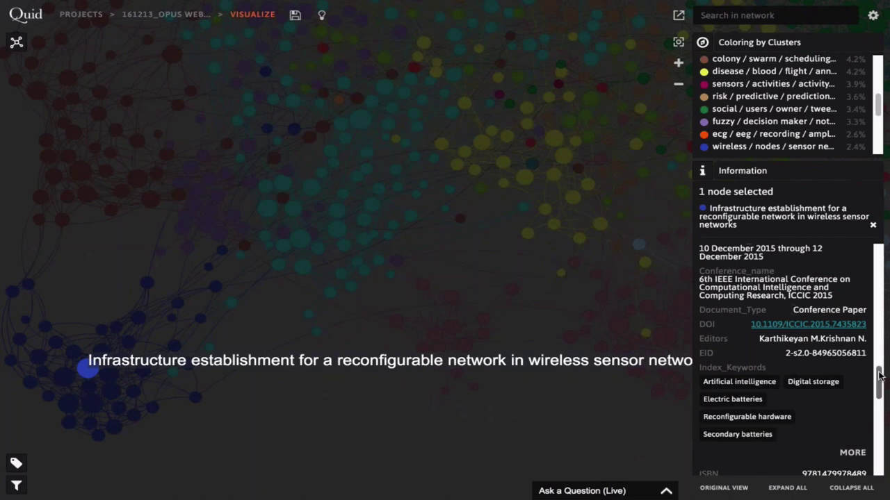
pyautogui.moveTo(880, 375); pyautogui.dragTo(878, 254)
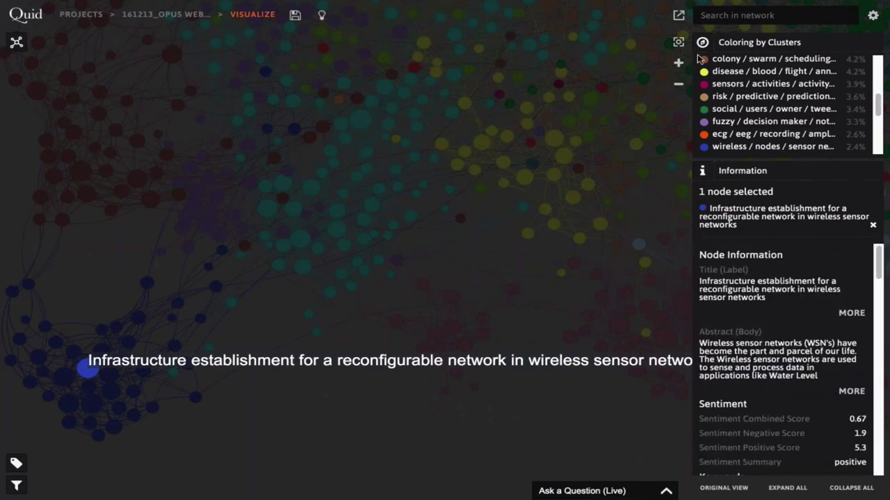
pyautogui.click(679, 42)
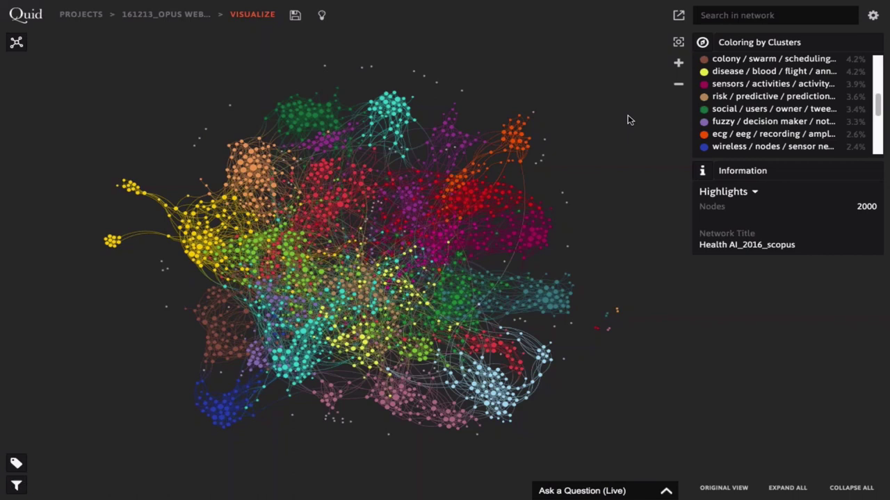
# Leave full-screen mode, switch to the OPUS_Webinar presentation in Keynote and display slide 17 with the Quid logo and contact details
pyautogui.press('super+ctrl+f')
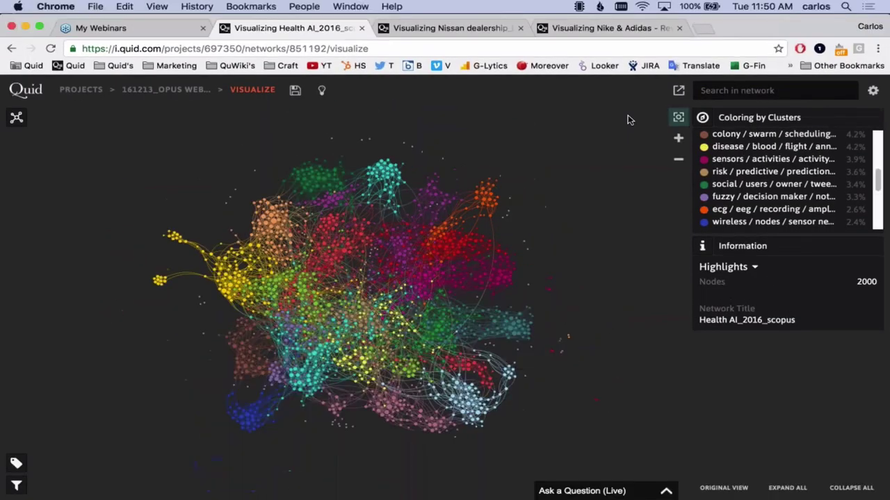
pyautogui.hotkey('ctrl', 'Up')
pyautogui.click(611, 327)
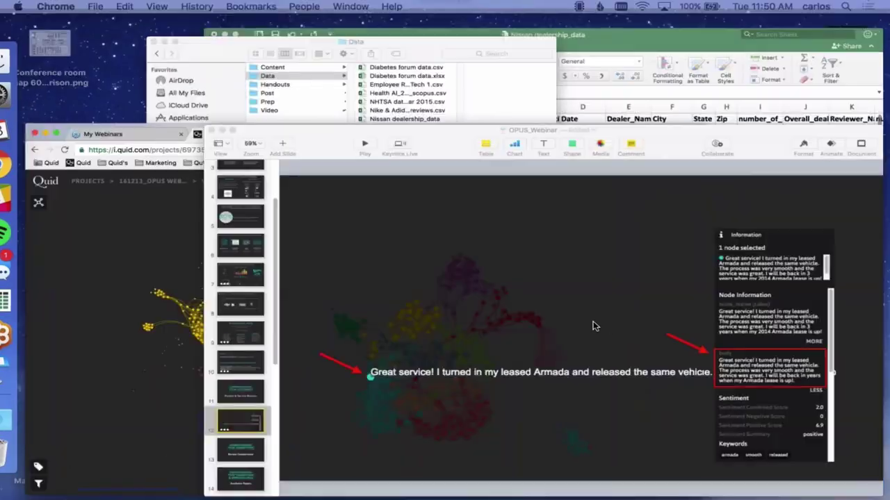
pyautogui.scroll(-5, 47, 347)
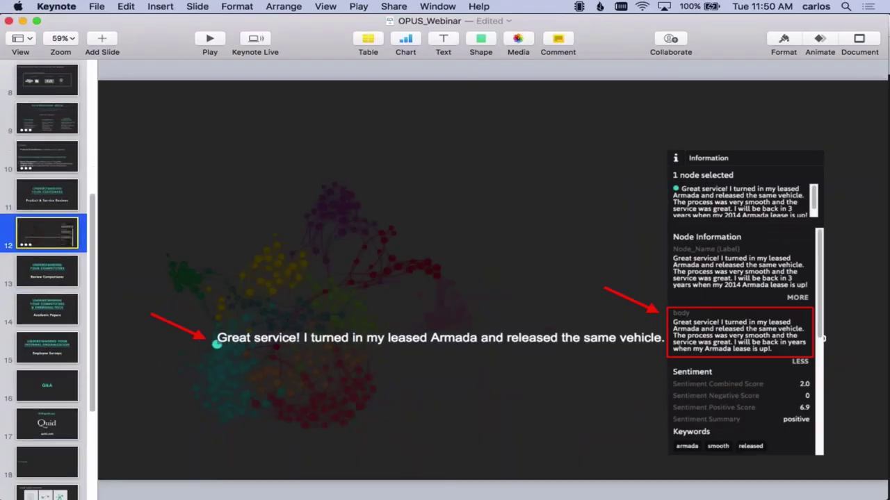
pyautogui.click(40, 431)
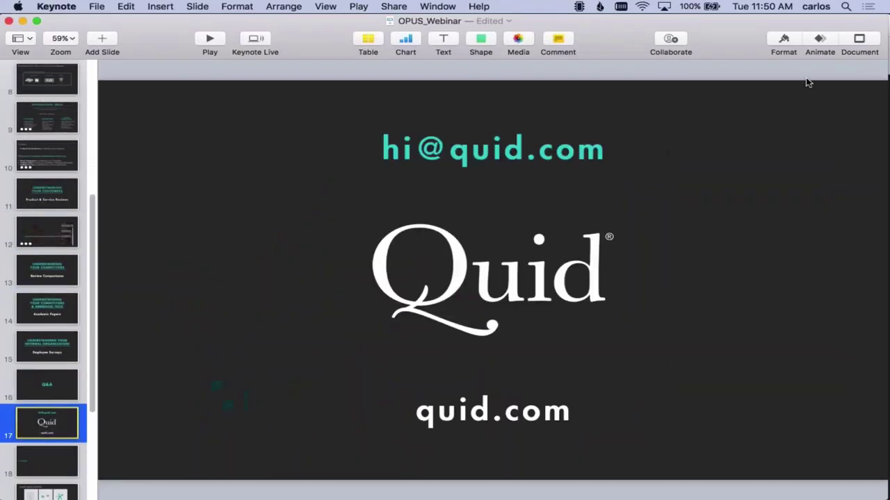